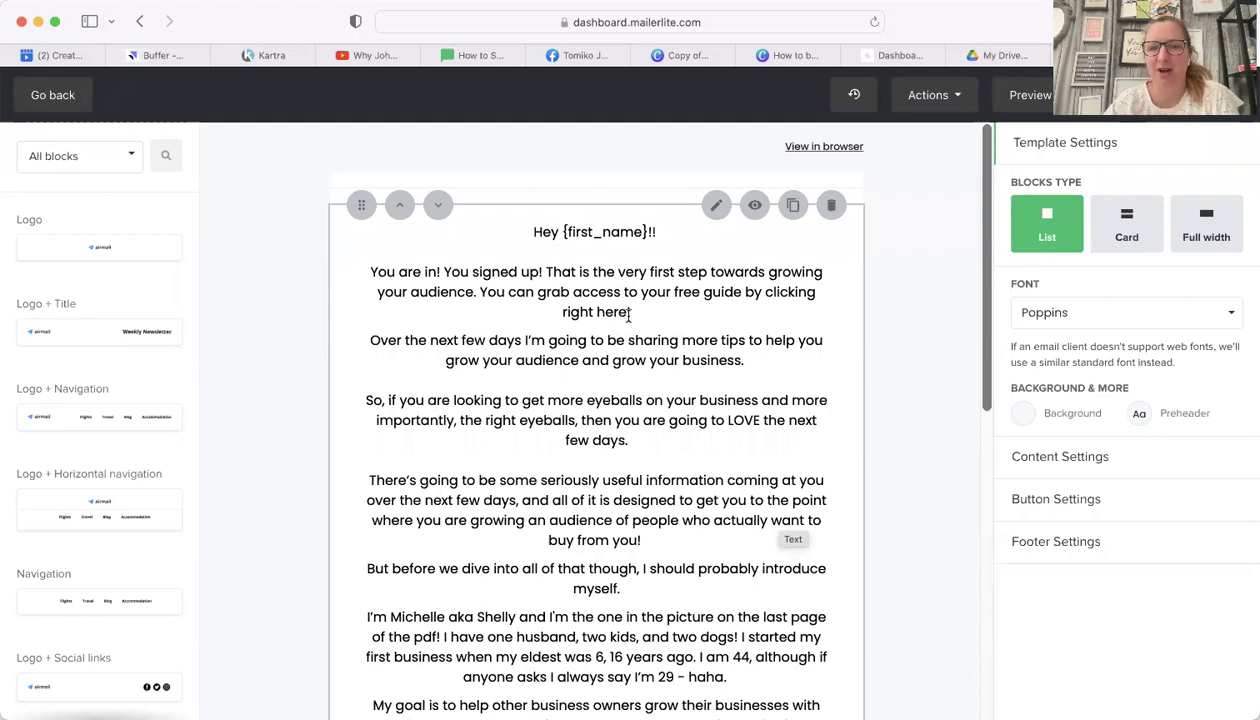
Open the email's text block for editing and bring up the link options for the word "here" in the free-guide sentence
{"action": "left_click_drag", "start_coordinate": [628, 312], "coordinate": [594, 313]}
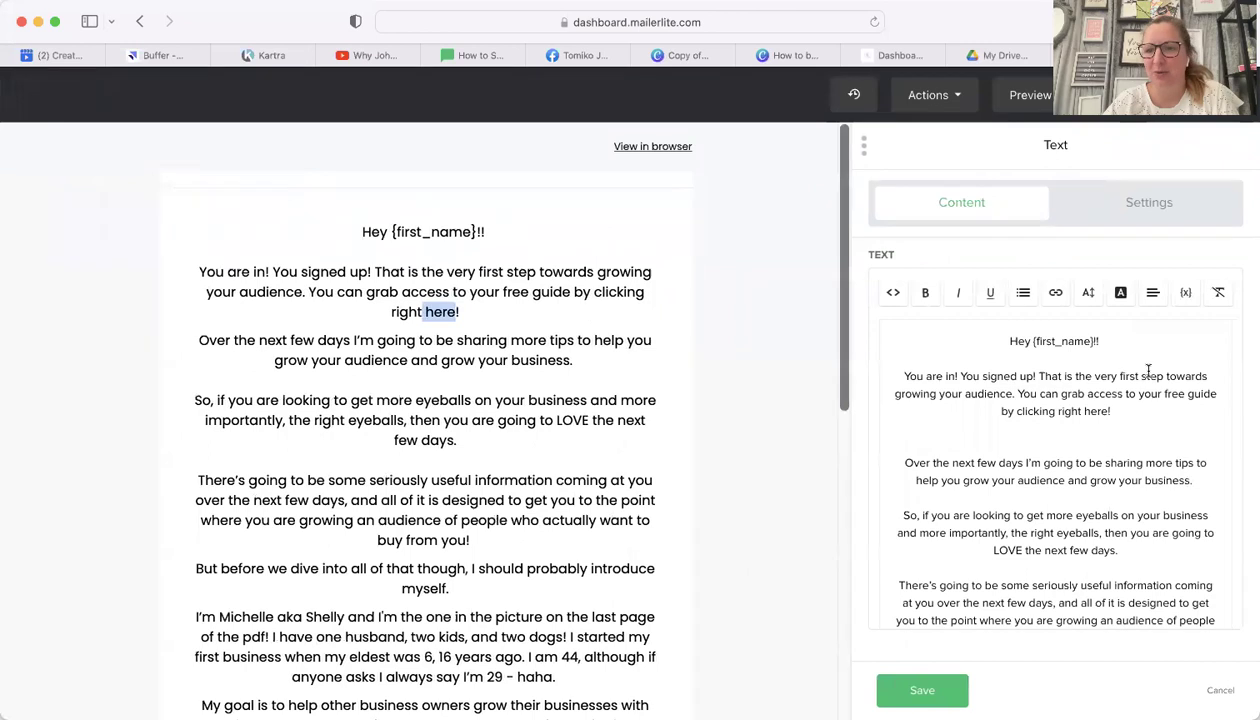
{"action": "left_click_drag", "start_coordinate": [1109, 411], "coordinate": [1085, 411]}
{"action": "left_click", "coordinate": [1055, 295]}
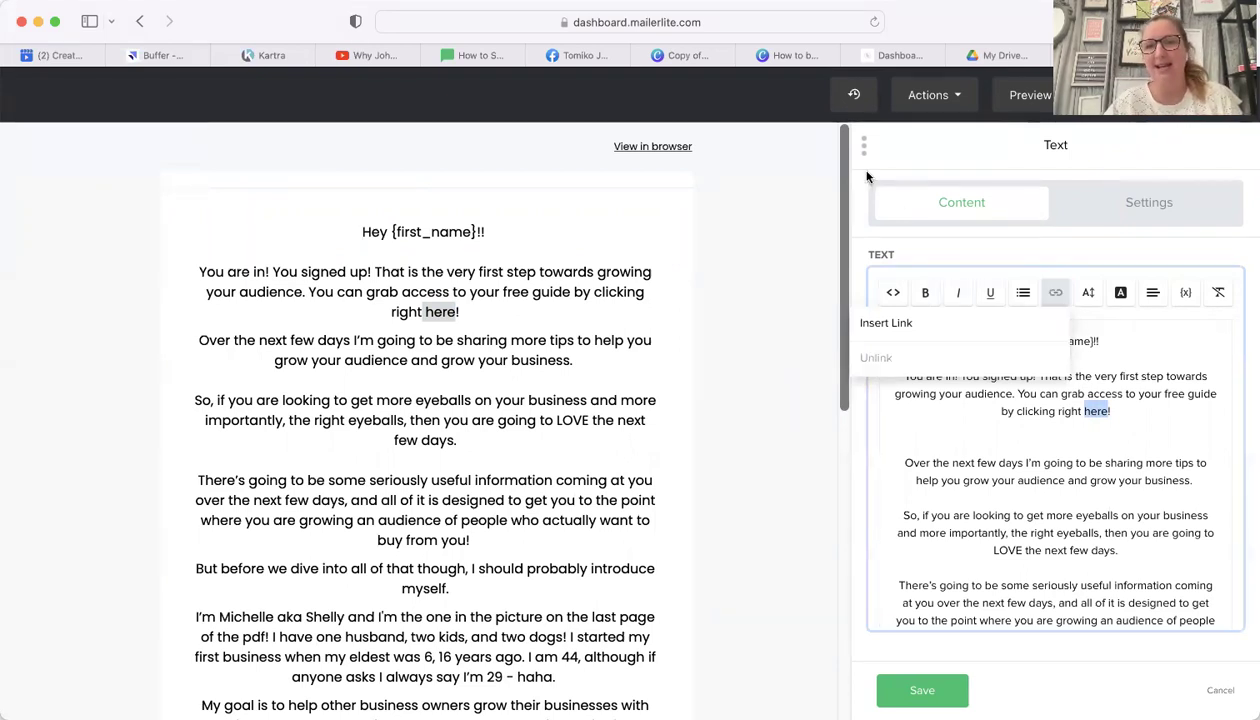
Switch to Canva and set the How to breadcrumb design's sharing access to Anyone with the link
{"action": "left_click", "coordinate": [788, 56]}
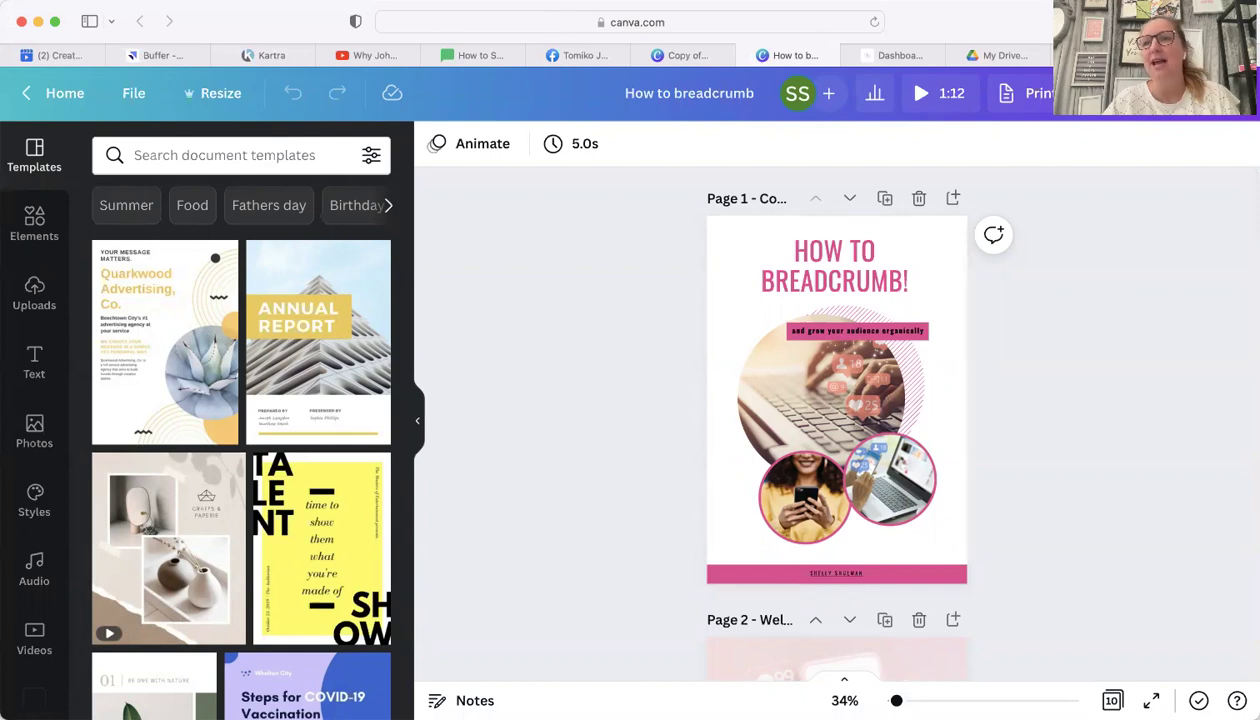
{"action": "left_click", "coordinate": [1225, 93]}
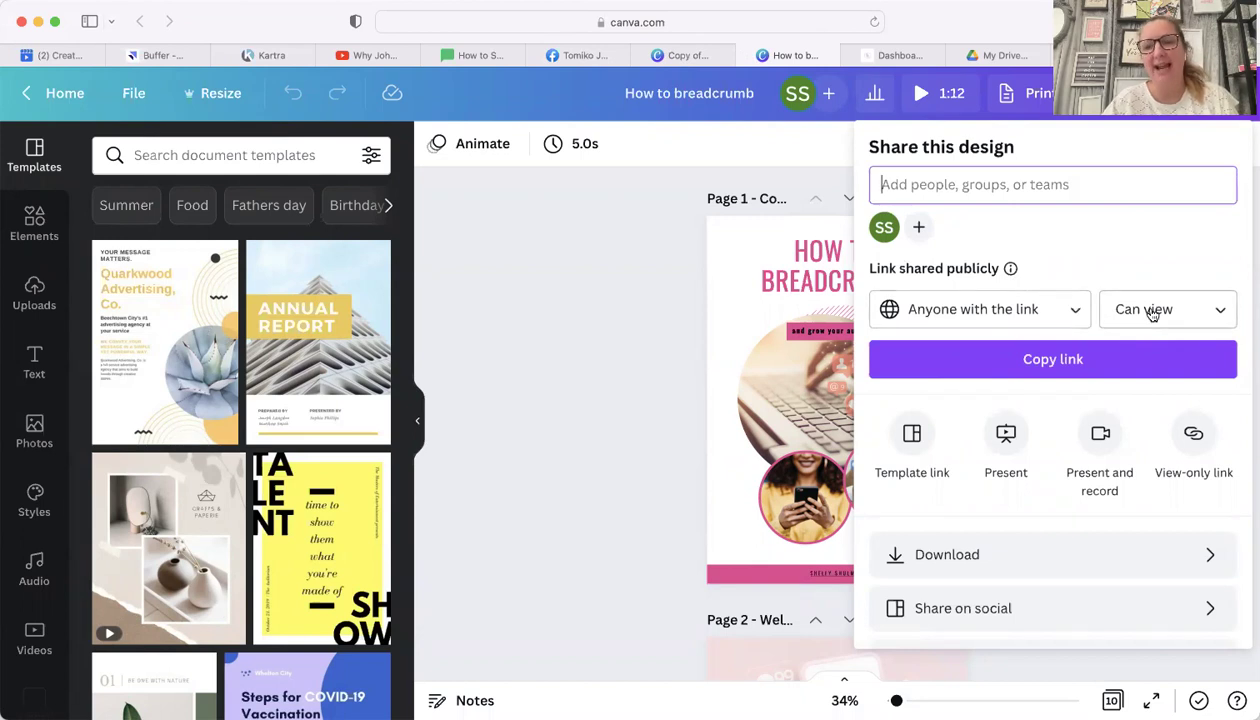
{"action": "left_click", "coordinate": [1028, 313]}
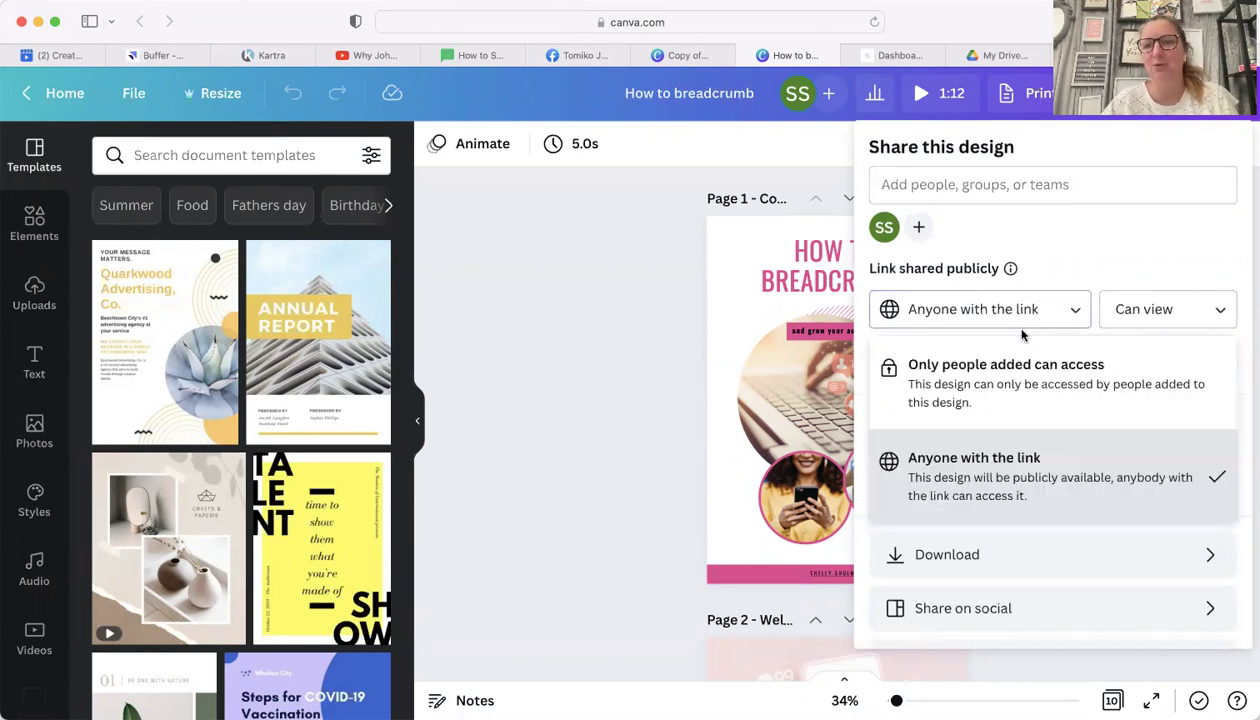
{"action": "left_click", "coordinate": [995, 388]}
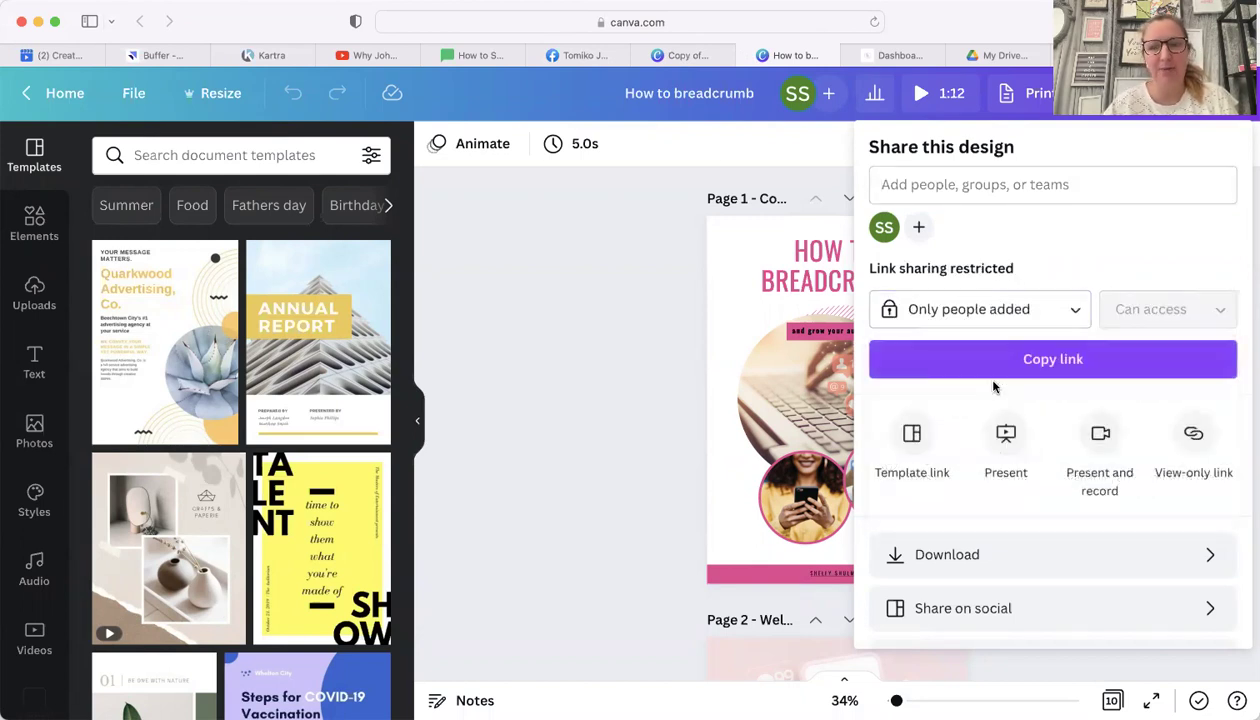
{"action": "left_click", "coordinate": [1034, 309]}
{"action": "left_click", "coordinate": [962, 490]}
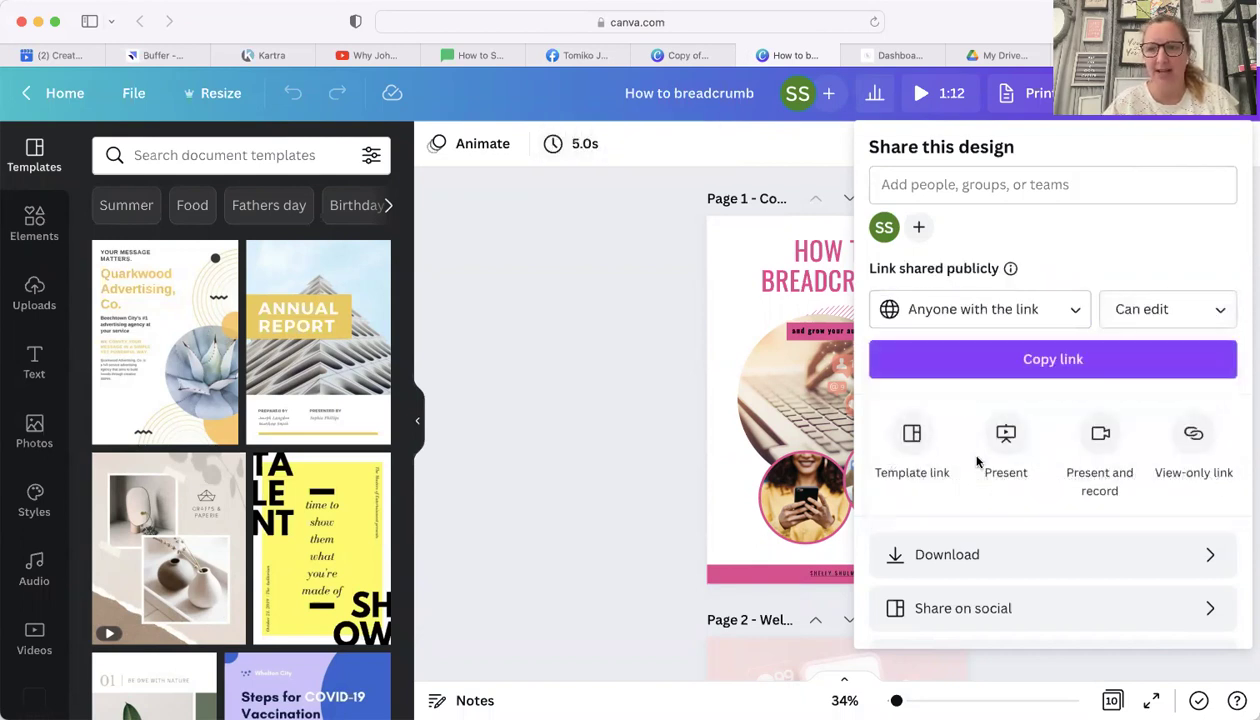
Set the design's link permission to Can view and copy the sharing link
{"action": "left_click", "coordinate": [1190, 319]}
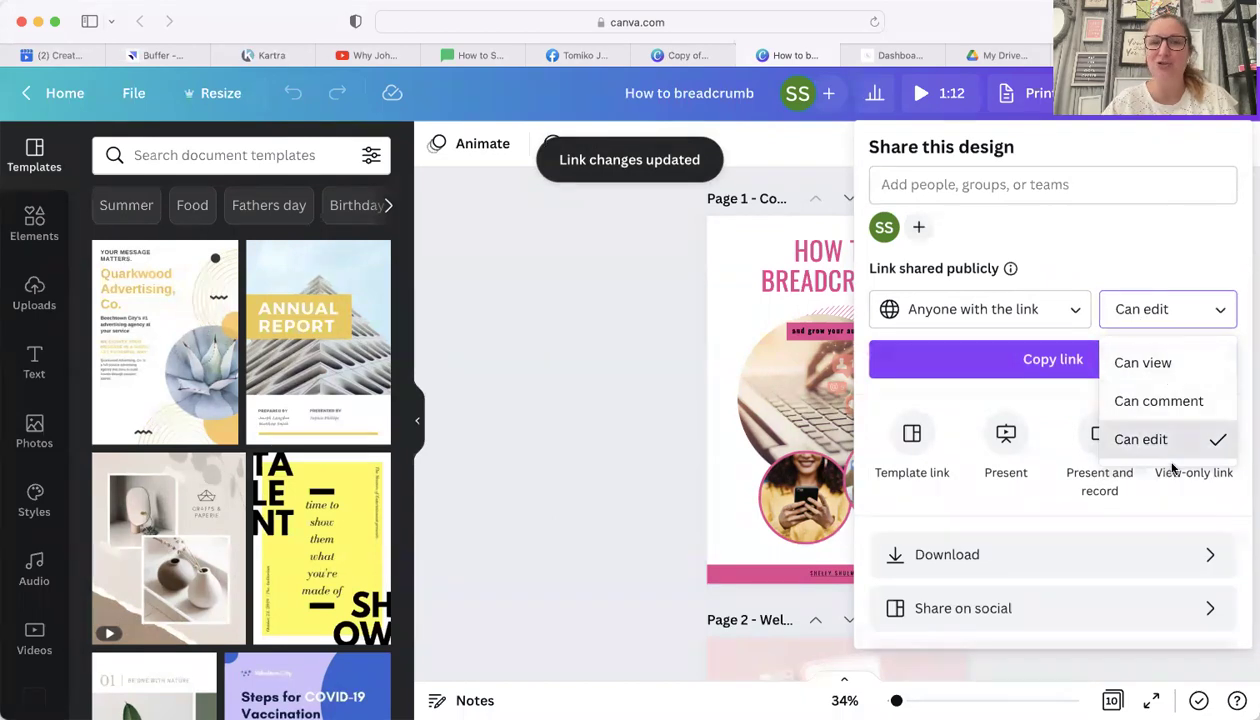
{"action": "left_click", "coordinate": [1145, 362]}
{"action": "left_click", "coordinate": [1066, 361]}
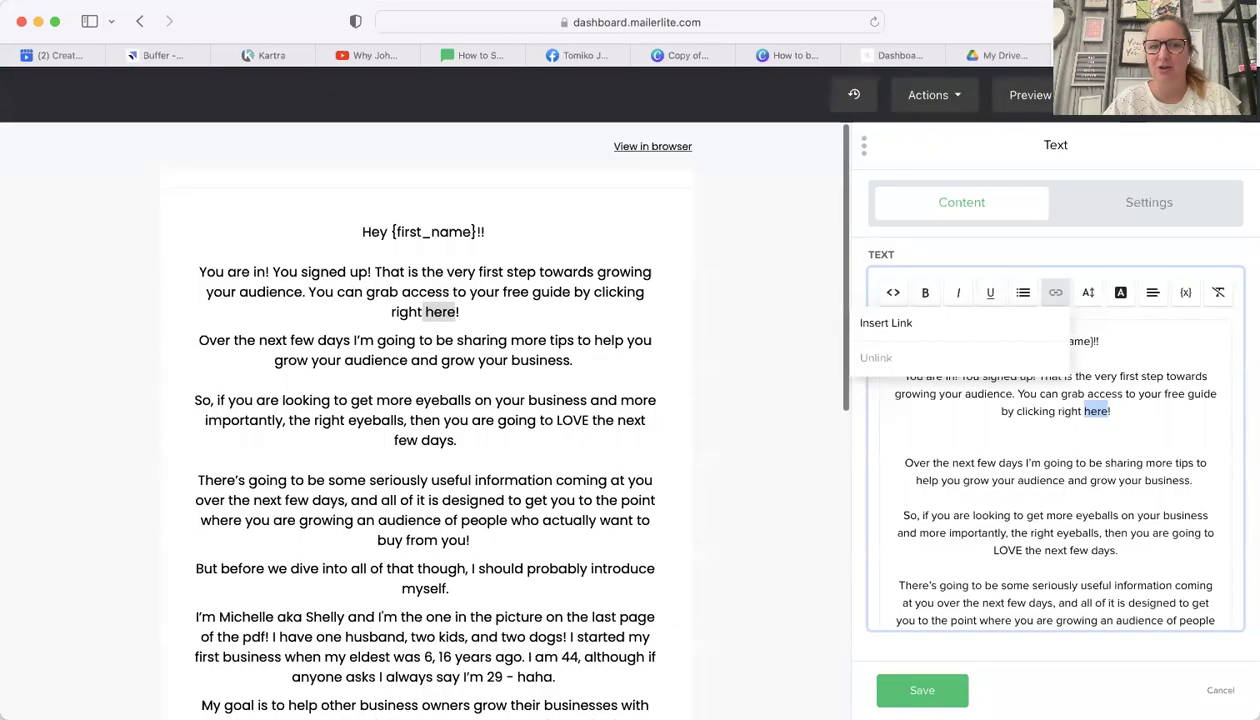
Switch back to MailerLite and insert the copied Canva link on the word "here"
{"action": "left_click", "coordinate": [906, 326]}
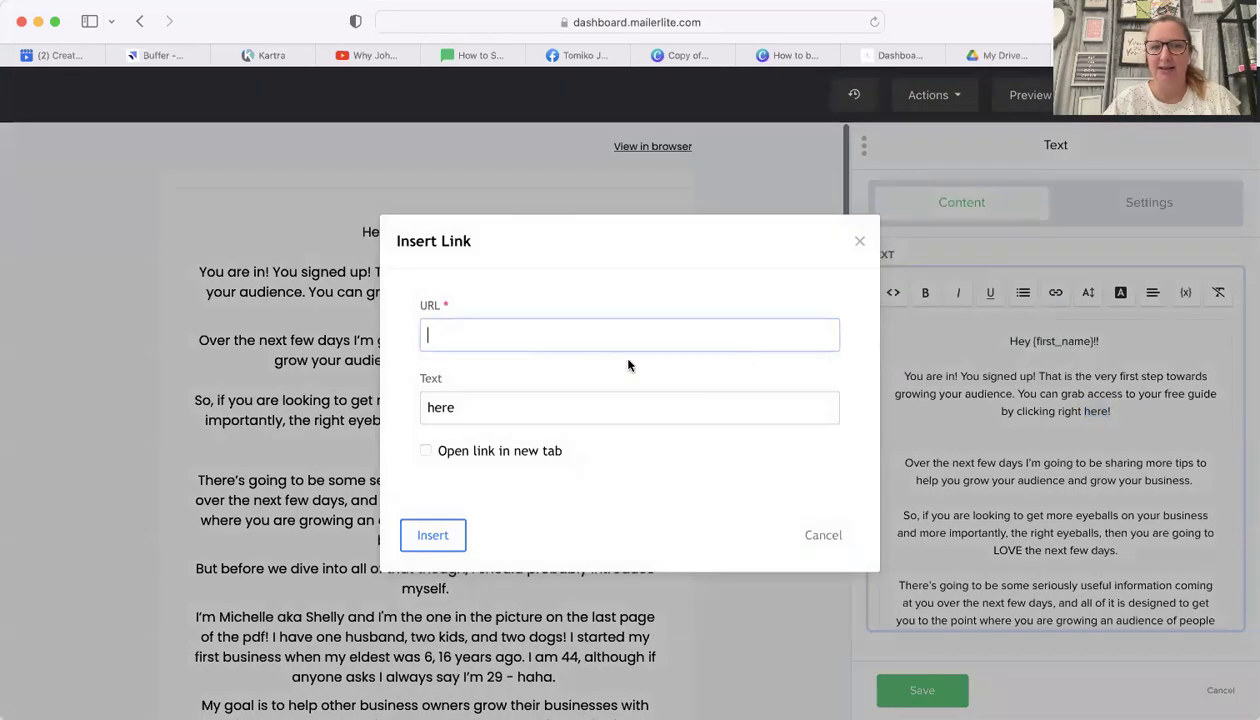
{"action": "key", "text": "super+v"}
{"action": "left_click", "coordinate": [434, 535]}
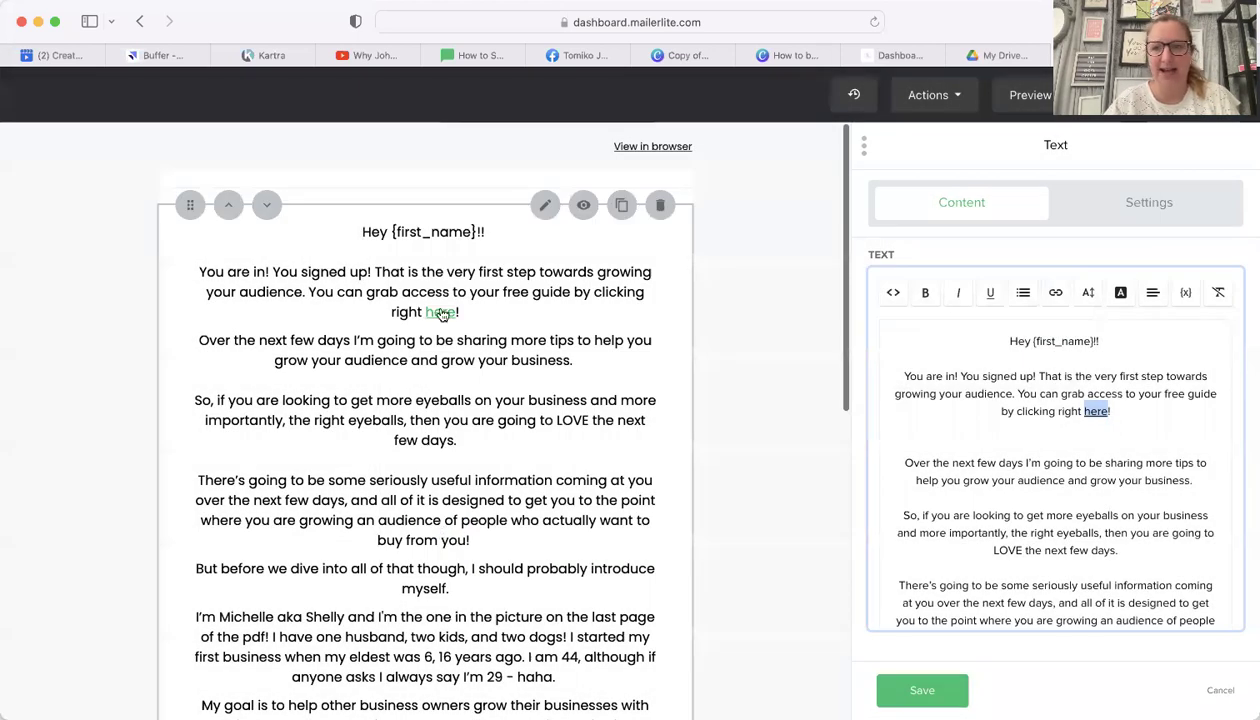
Remove the link from the word "here" in the email text
{"action": "left_click", "coordinate": [1096, 411]}
{"action": "left_click", "coordinate": [1053, 294]}
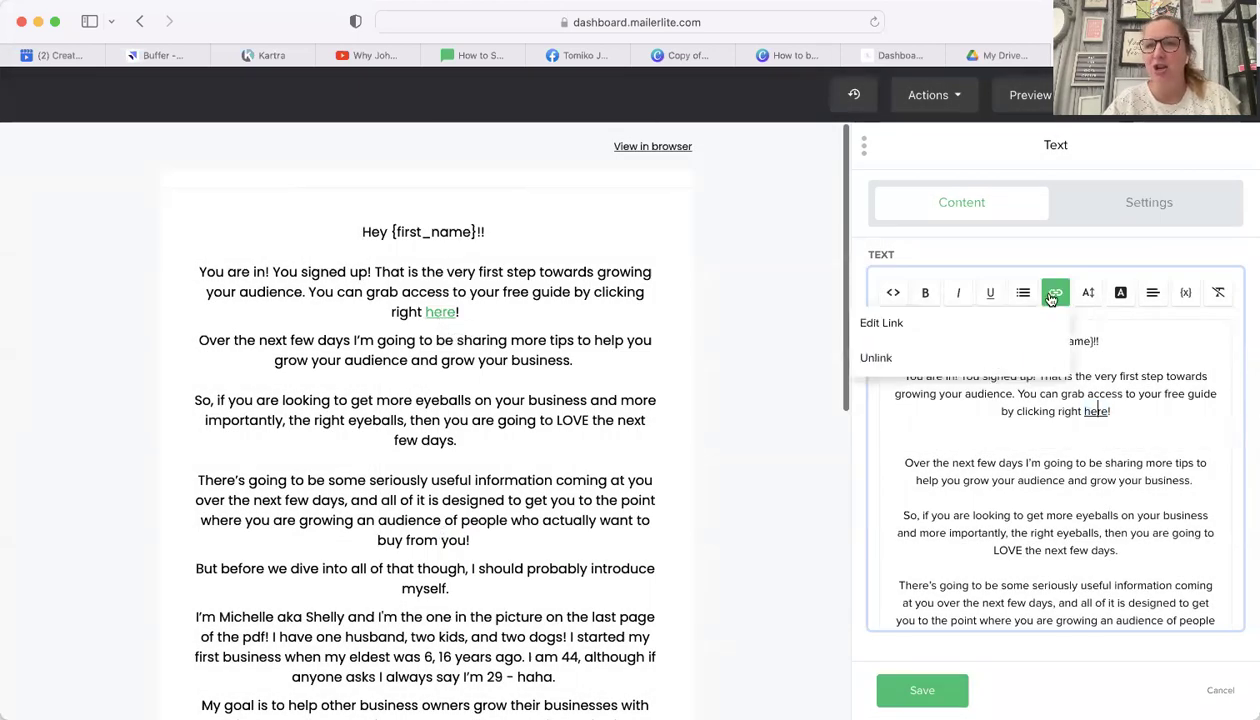
{"action": "left_click", "coordinate": [876, 357]}
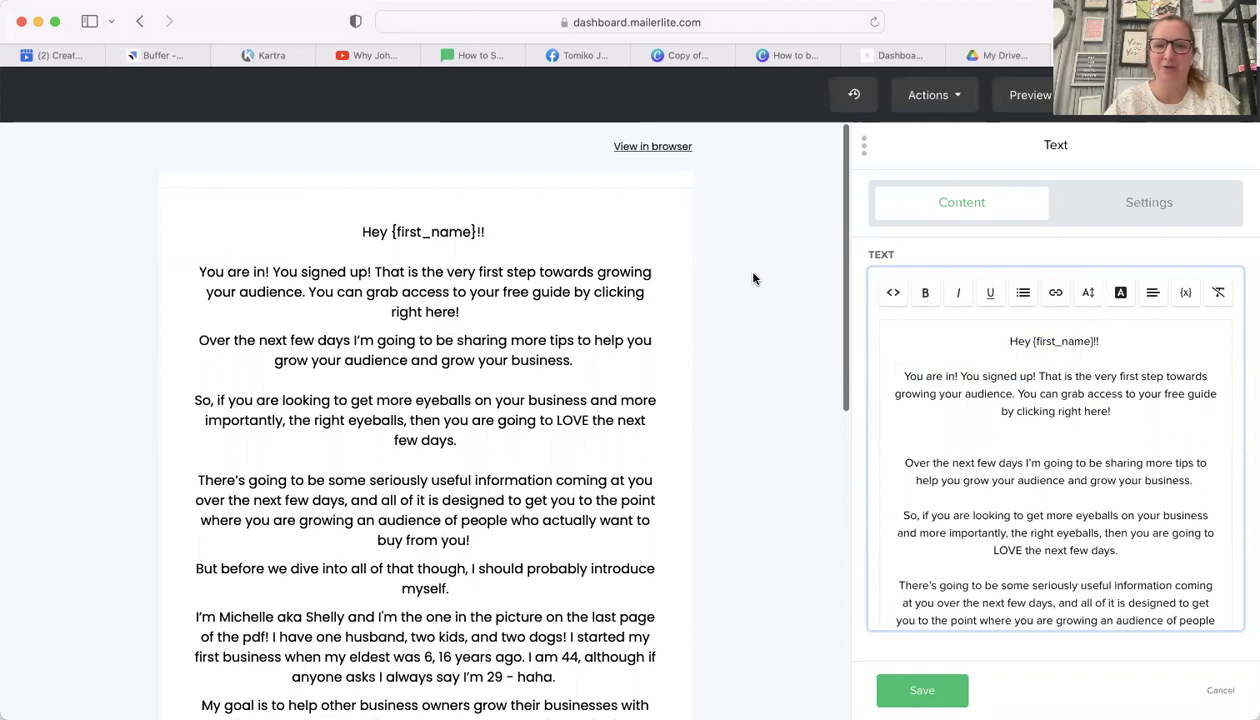
Switch to the WordPress dashboard and upload How to breadcrumb-3.pdf as new media
{"action": "left_click", "coordinate": [887, 58]}
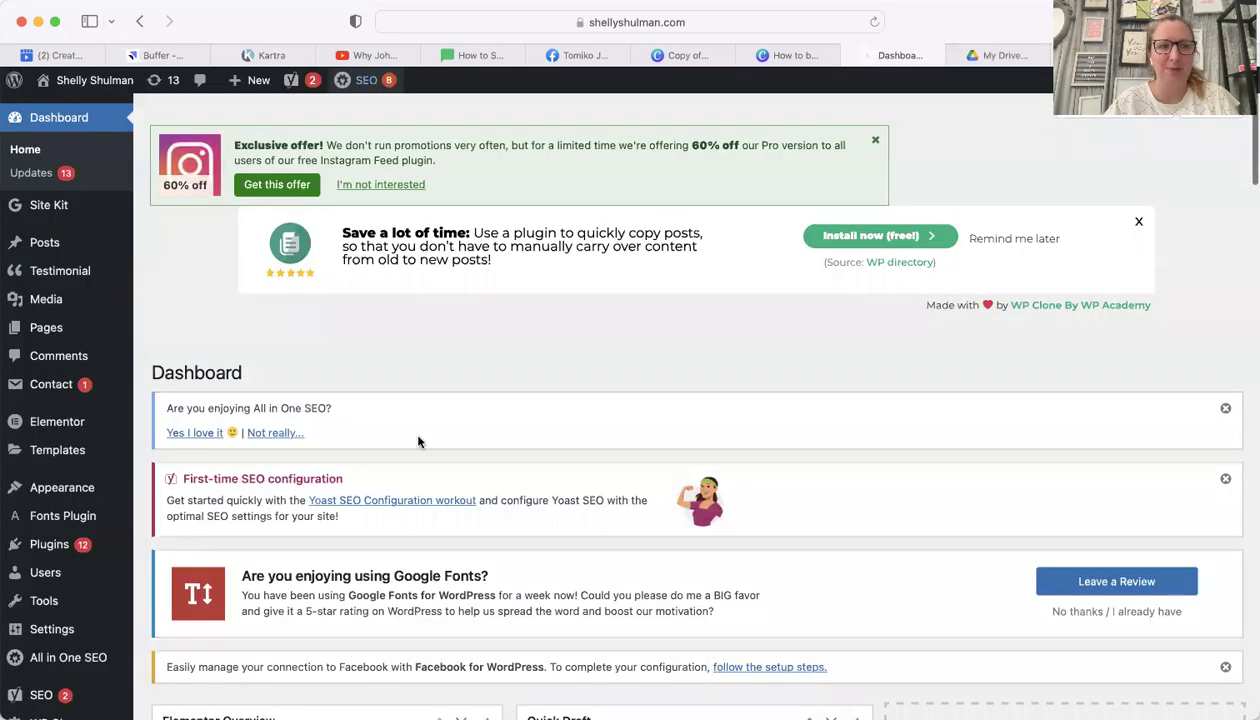
{"action": "left_click", "coordinate": [73, 306]}
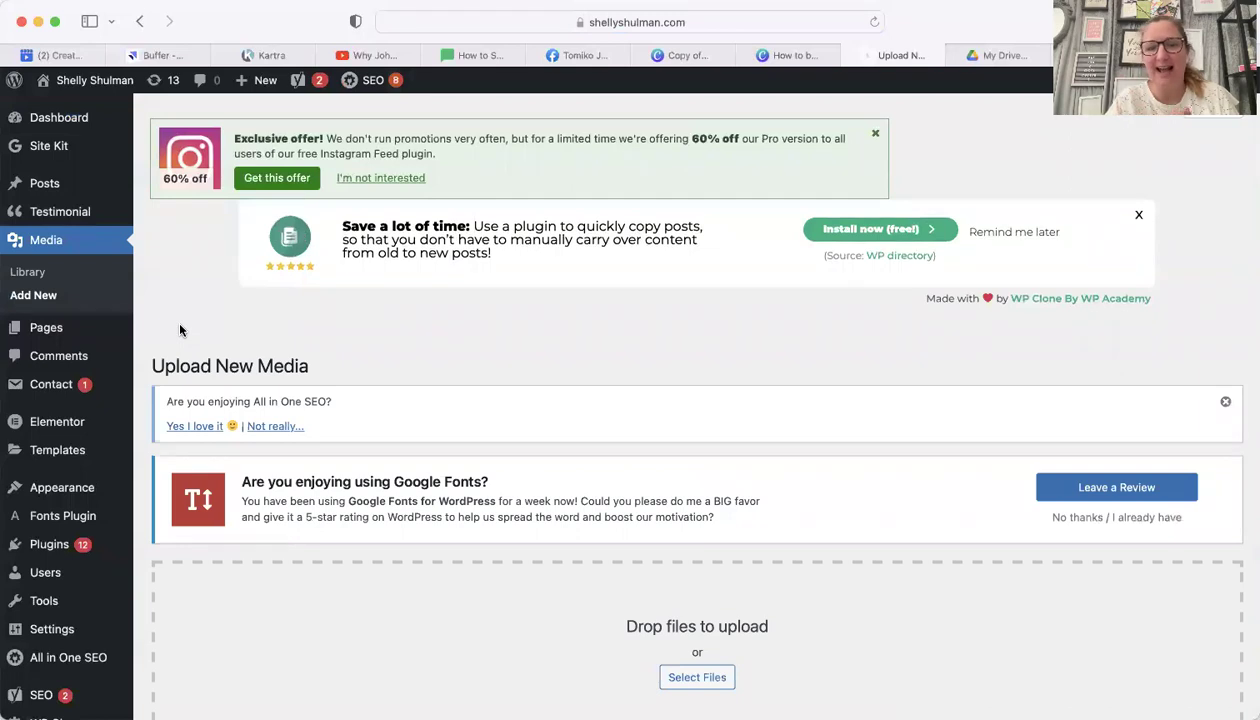
{"action": "scroll", "coordinate": [705, 481], "scroll_direction": "down", "scroll_amount": 3}
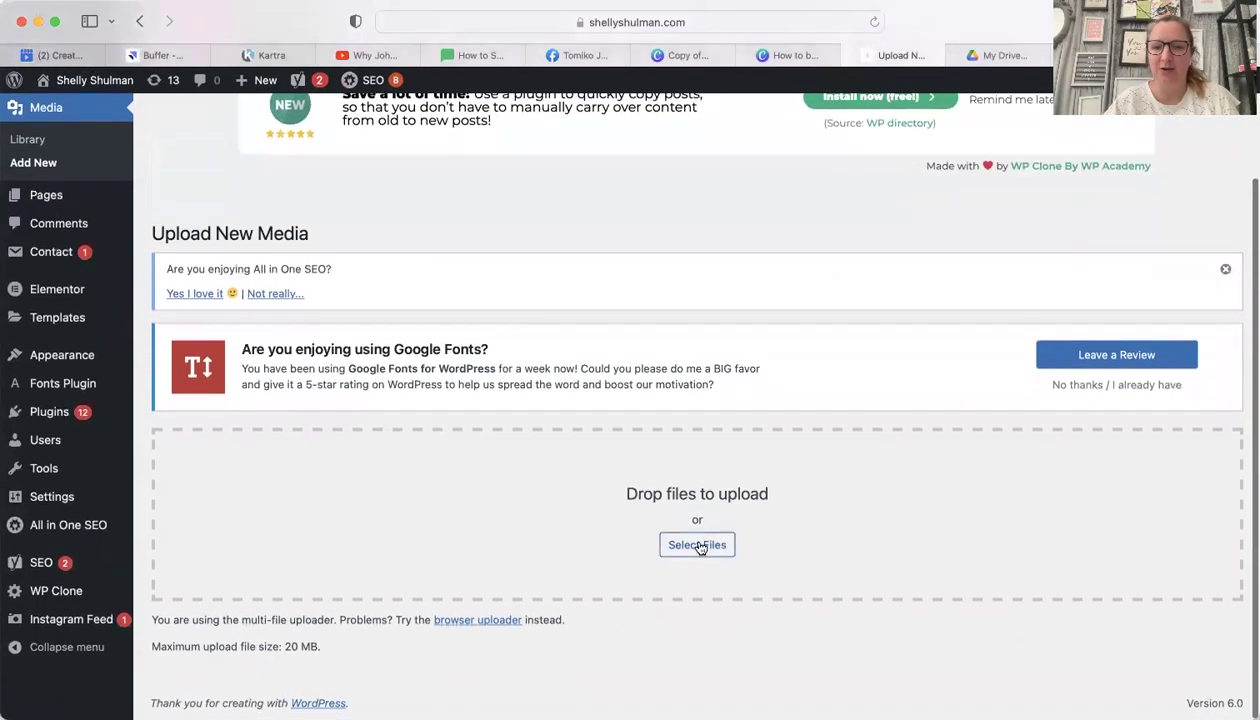
{"action": "left_click", "coordinate": [697, 543]}
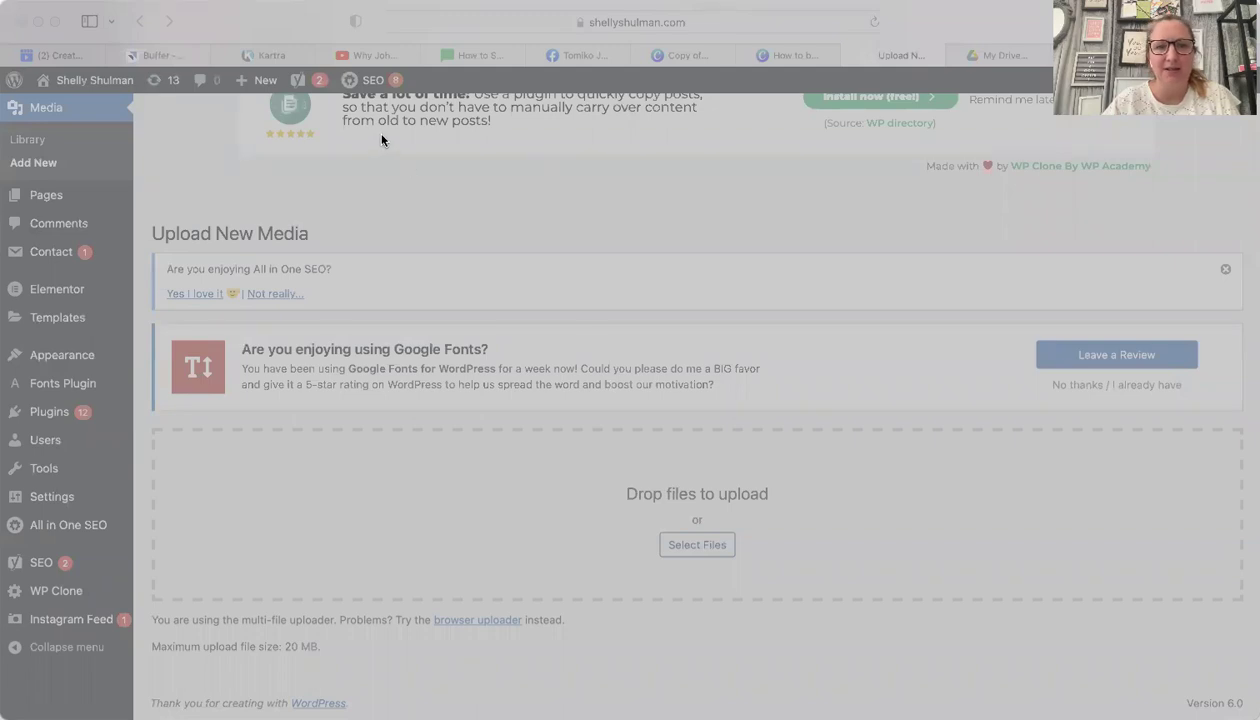
{"action": "left_click", "coordinate": [900, 612]}
{"action": "scroll", "coordinate": [913, 627], "scroll_direction": "down", "scroll_amount": 1}
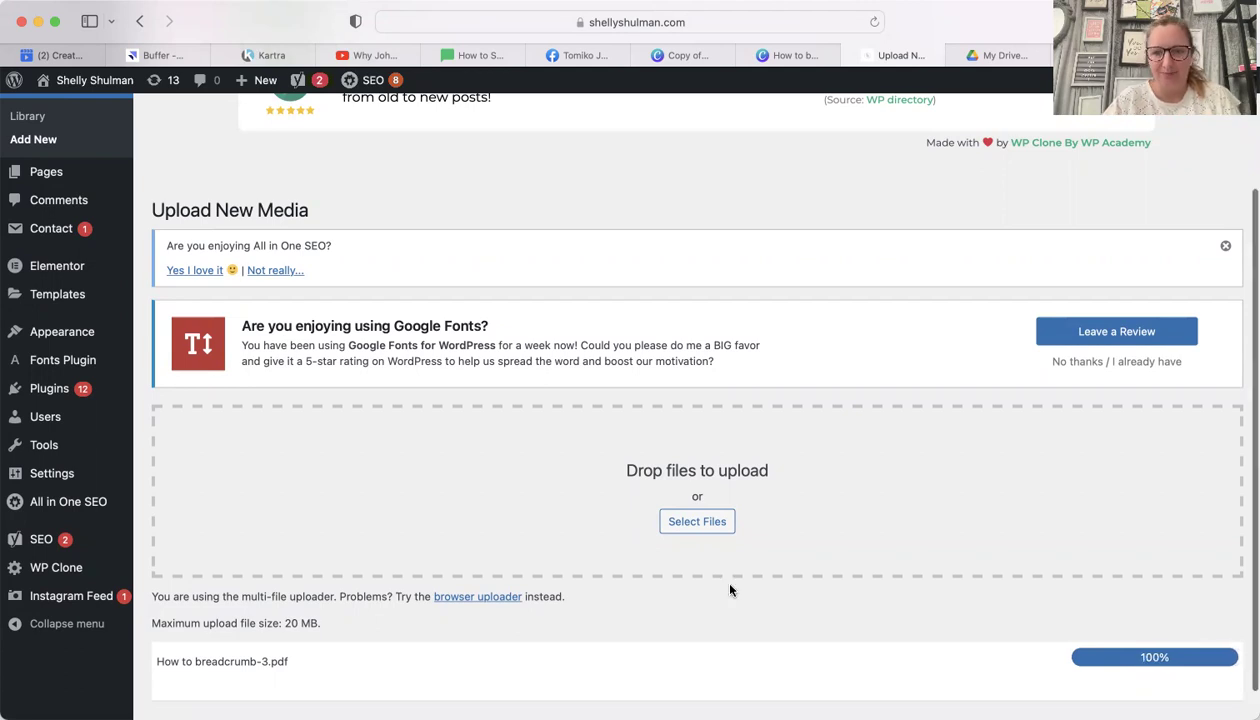
{"action": "scroll", "coordinate": [726, 588], "scroll_direction": "down", "scroll_amount": 2}
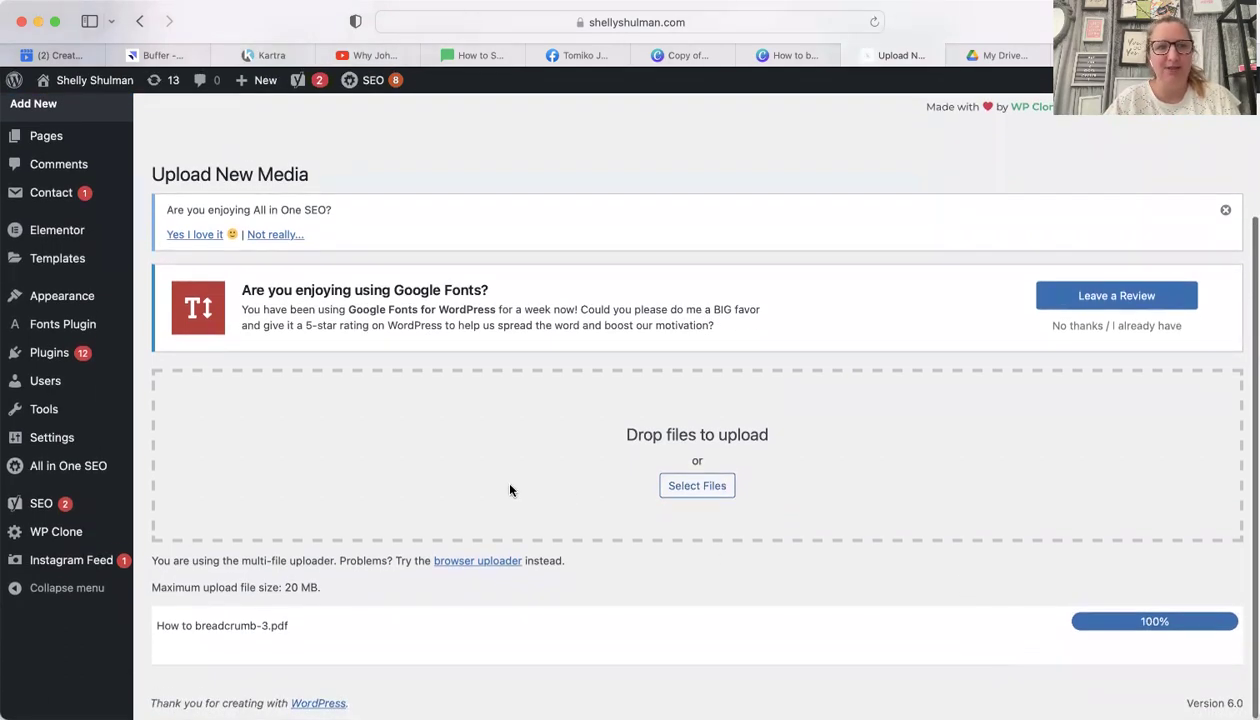
Open How-to-breadcrumb-3.pdf's attachment details in the Media Library and copy its file URL
{"action": "scroll", "coordinate": [509, 489], "scroll_direction": "up", "scroll_amount": 5}
{"action": "left_click", "coordinate": [127, 246]}
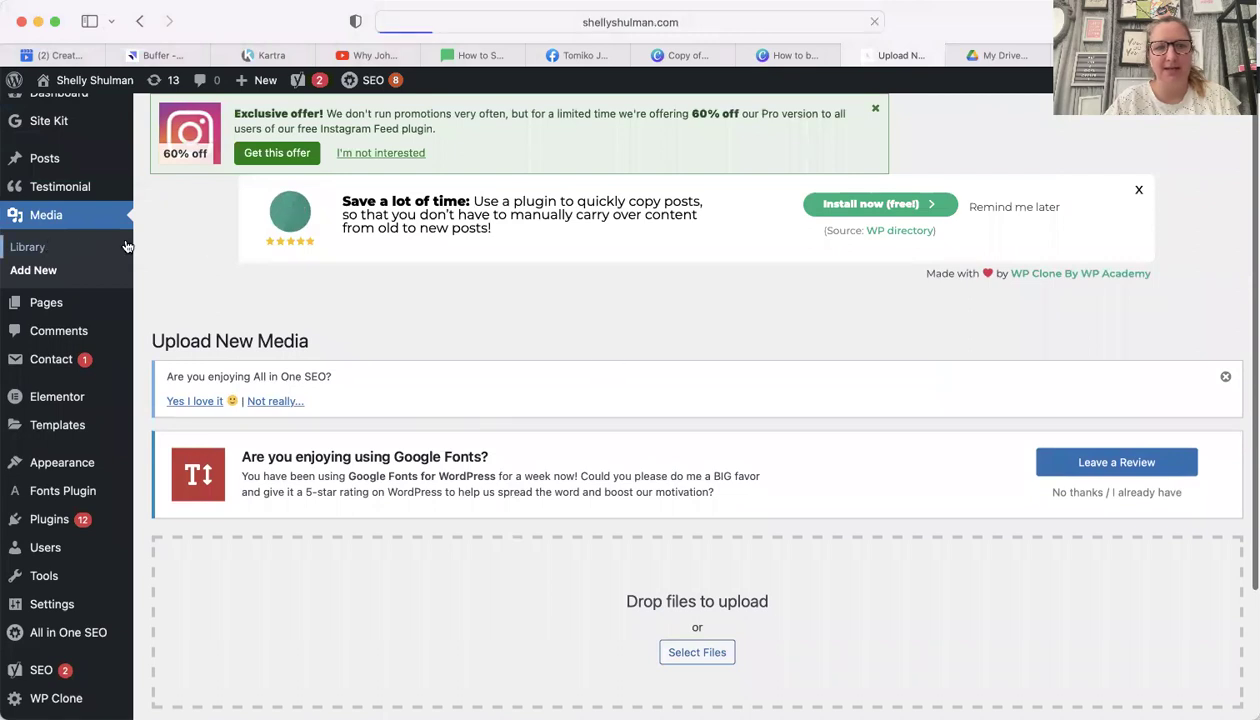
{"action": "scroll", "coordinate": [608, 420], "scroll_direction": "down", "scroll_amount": 5}
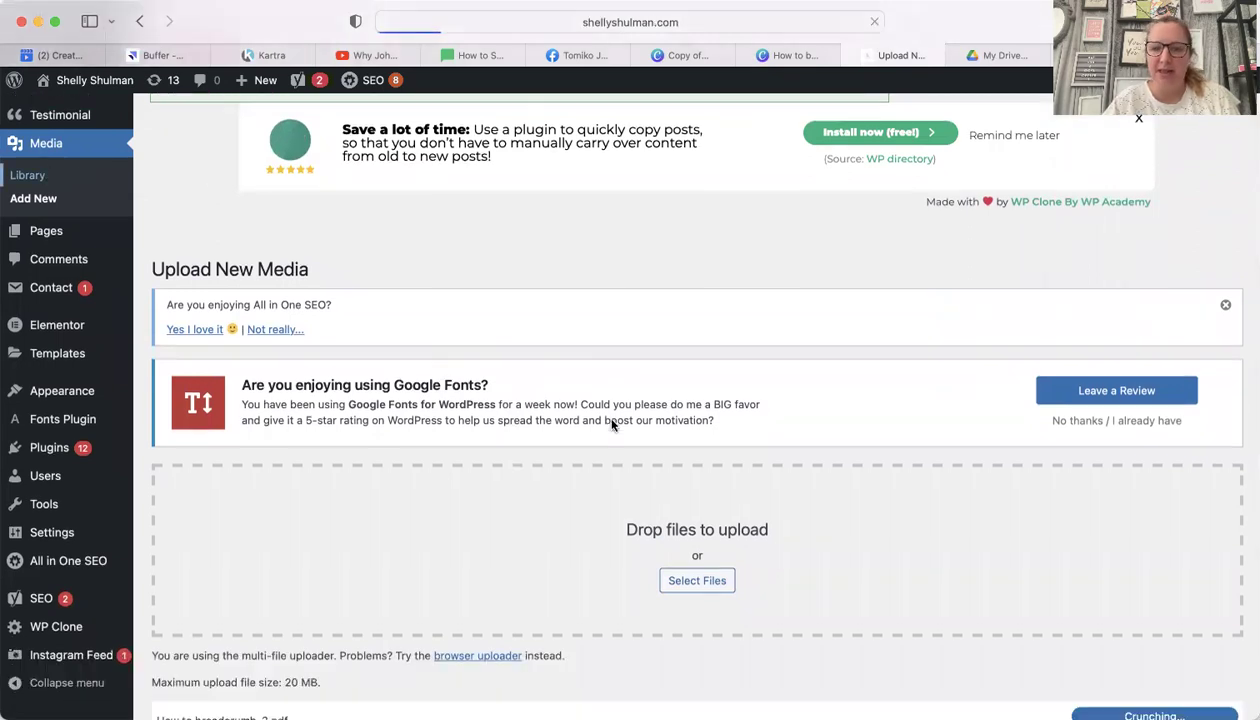
{"action": "scroll", "coordinate": [550, 610], "scroll_direction": "down", "scroll_amount": 2}
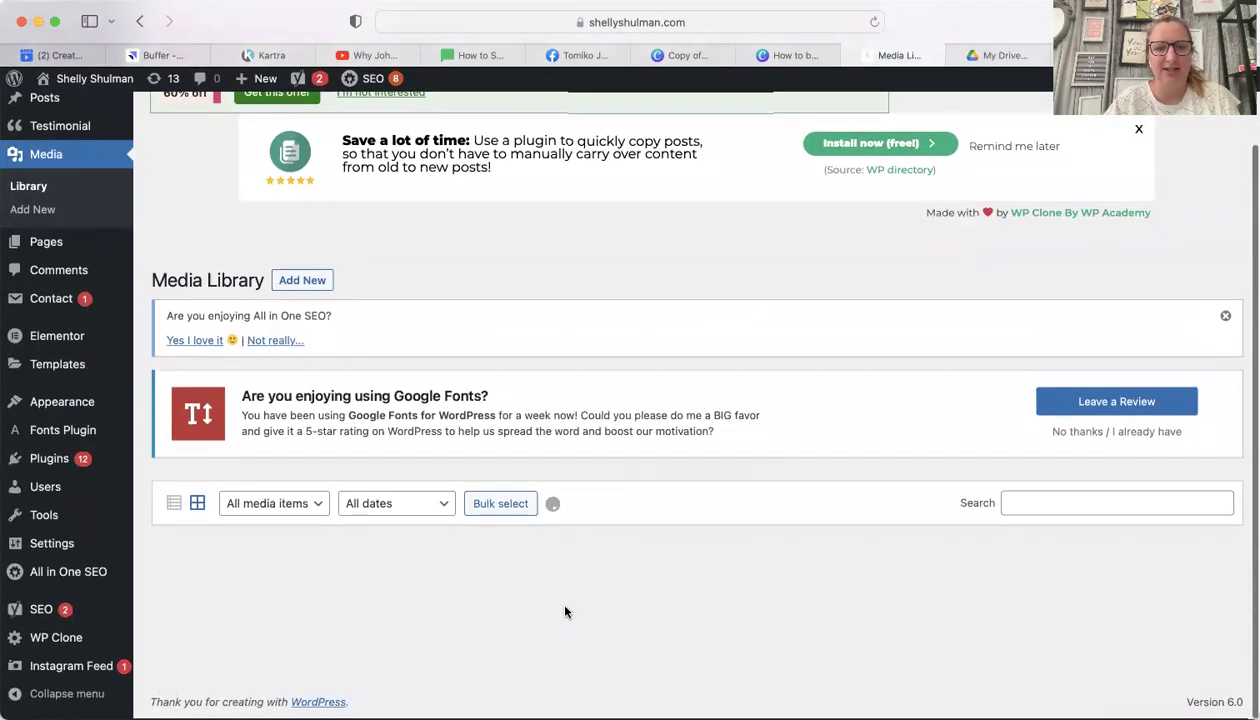
{"action": "scroll", "coordinate": [649, 580], "scroll_direction": "down", "scroll_amount": 3}
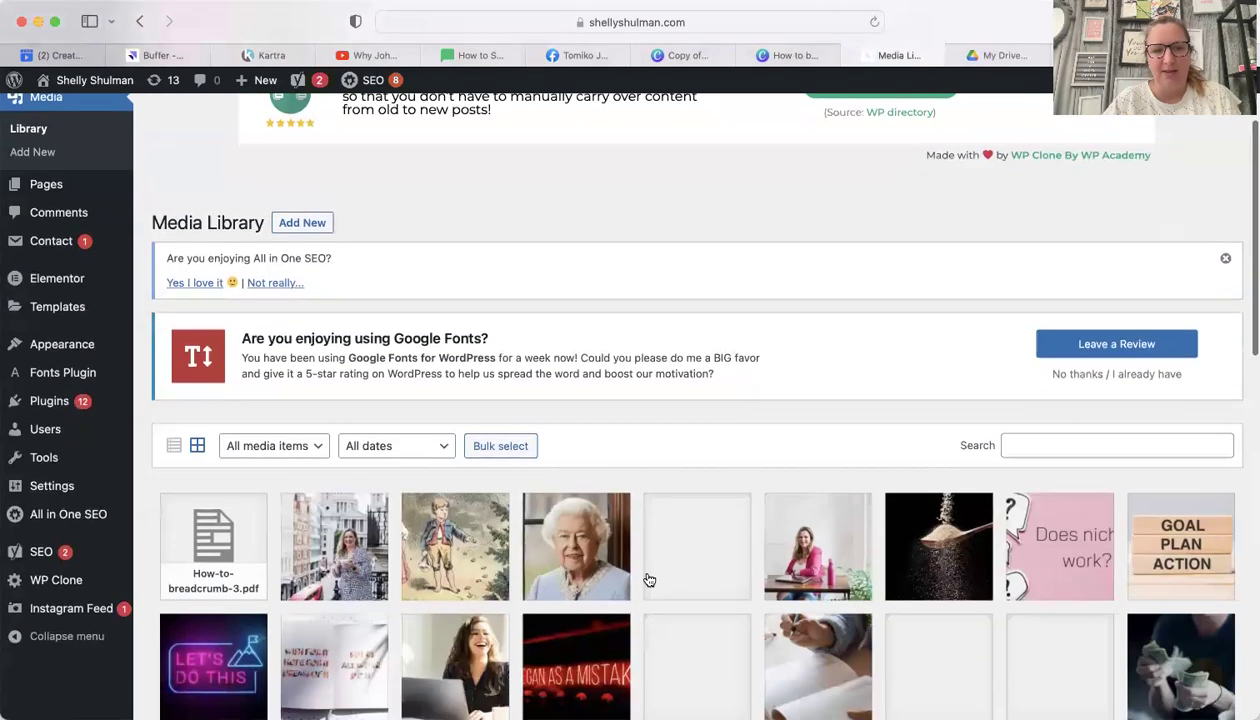
{"action": "left_click", "coordinate": [202, 498]}
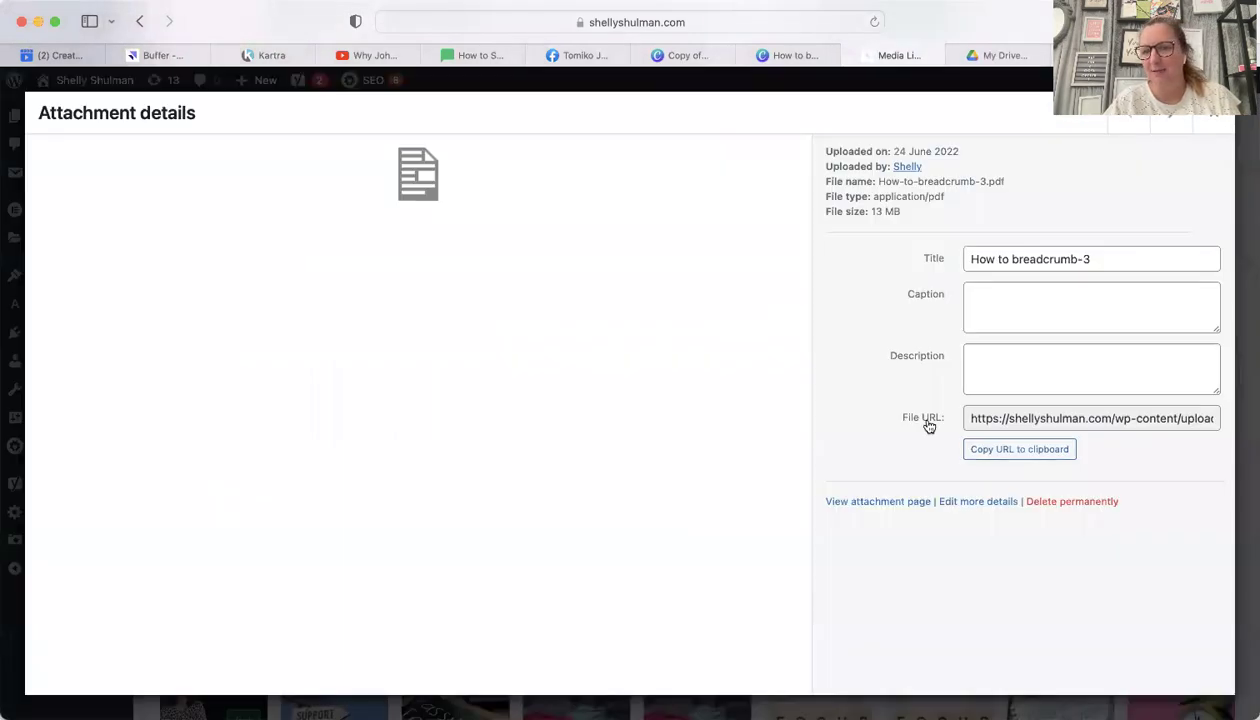
{"action": "left_click", "coordinate": [1019, 453]}
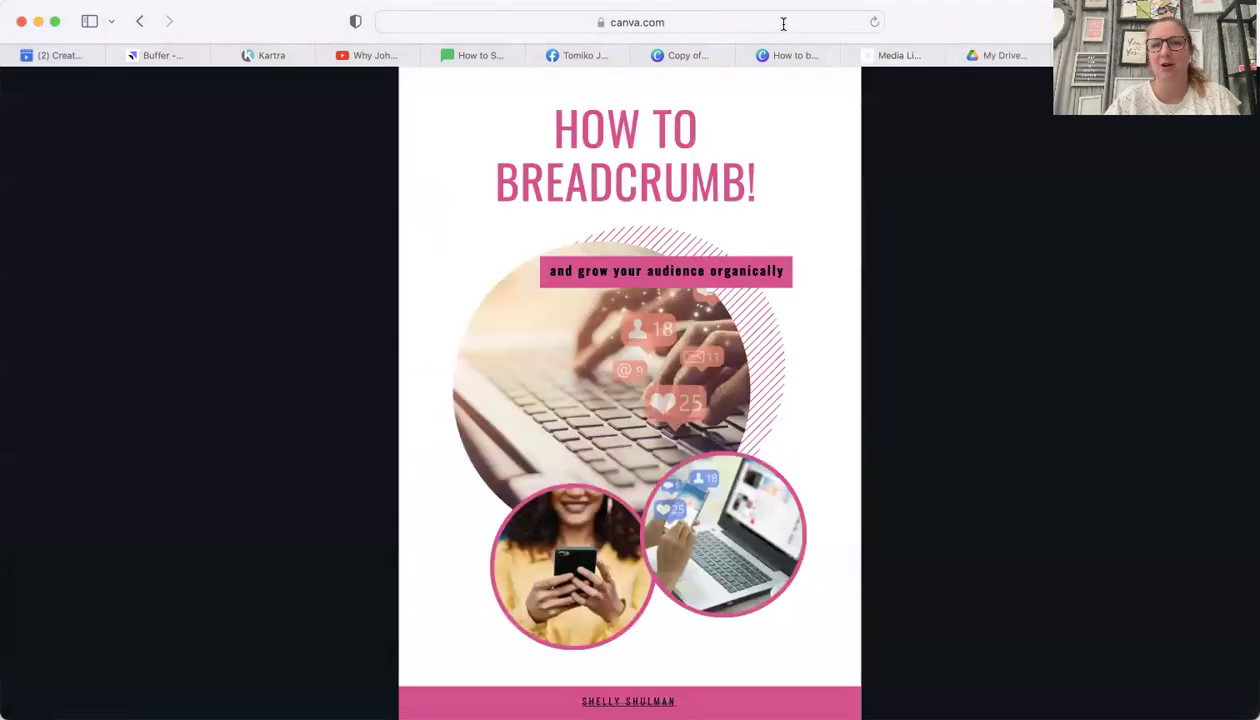
Open the copied file URL in the browser and look over the PDF guide
{"action": "left_click", "coordinate": [782, 22]}
{"action": "key", "text": "super+v"}
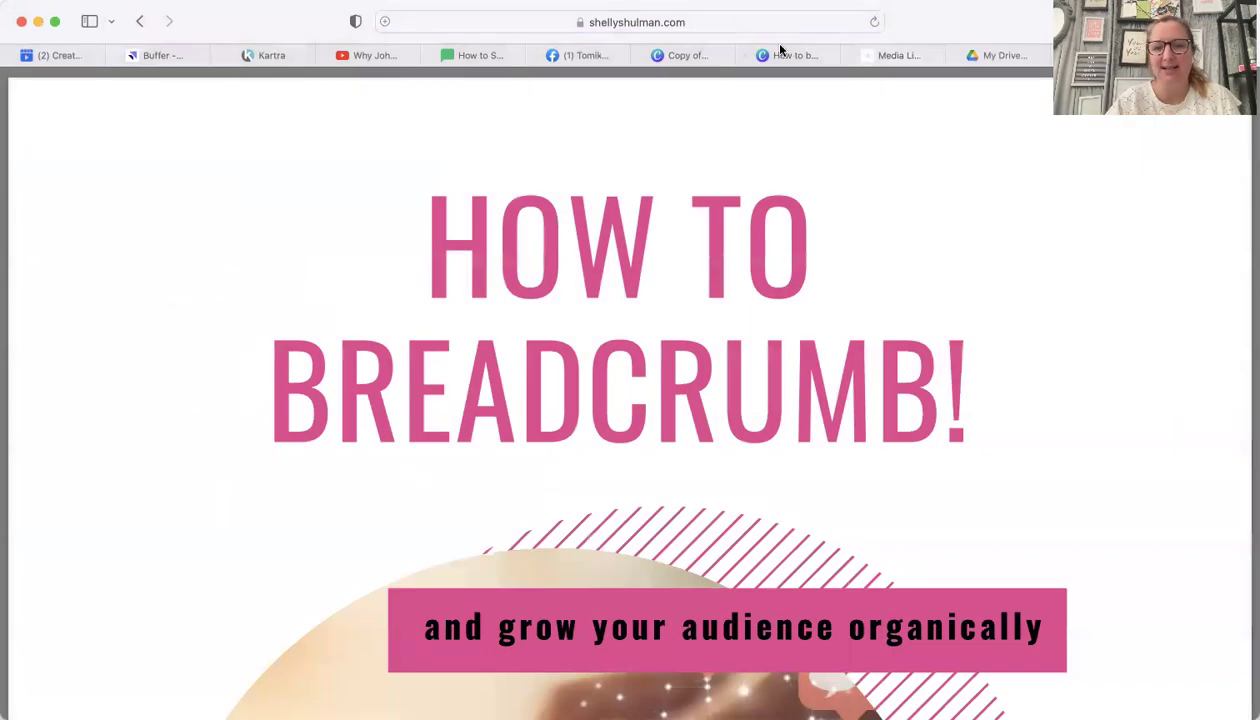
{"action": "scroll", "coordinate": [765, 202], "scroll_direction": "down", "scroll_amount": 5}
{"action": "scroll", "coordinate": [798, 352], "scroll_direction": "up", "scroll_amount": 5}
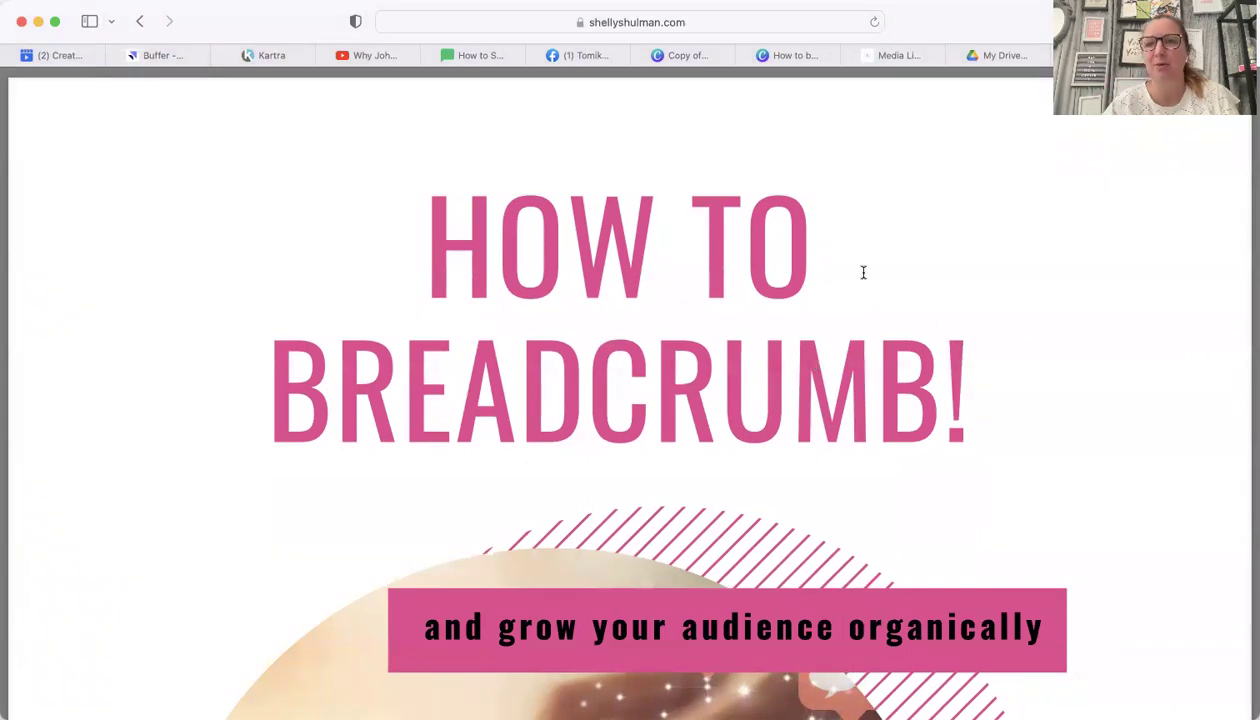
Switch to Google Drive and upload How to breadcrumb-3.pdf to My Drive
{"action": "left_click", "coordinate": [1001, 57]}
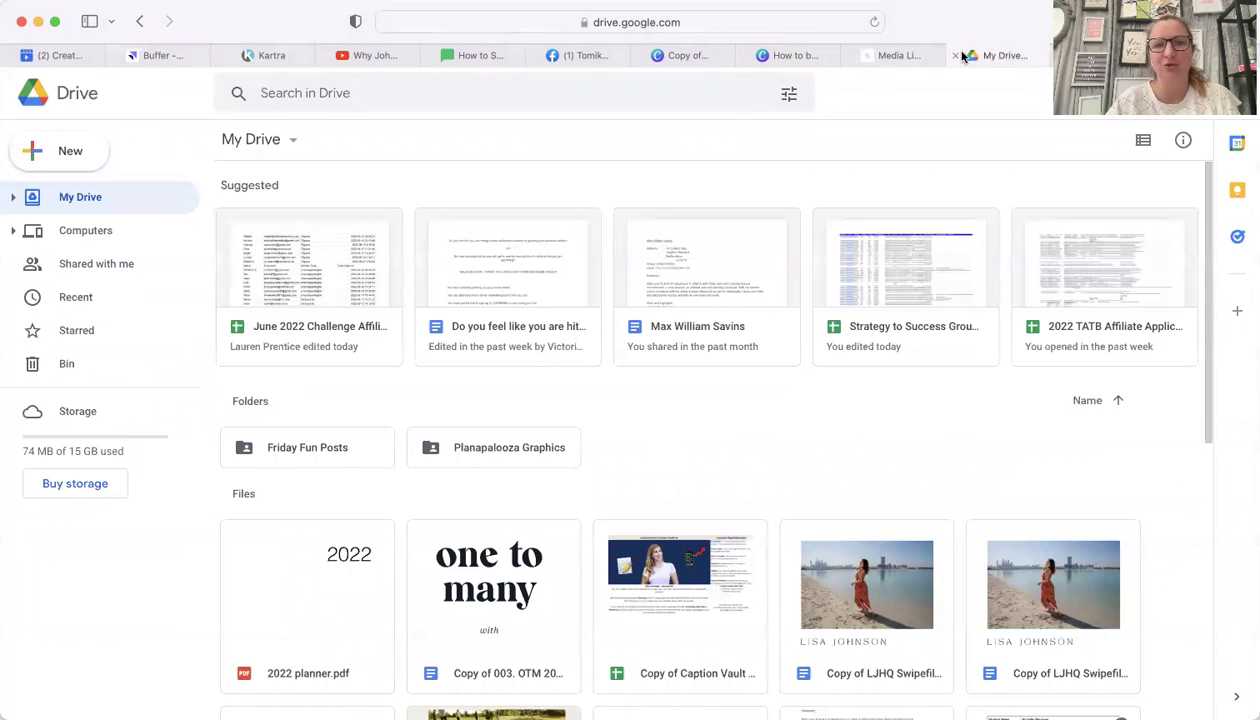
{"action": "left_click", "coordinate": [72, 150]}
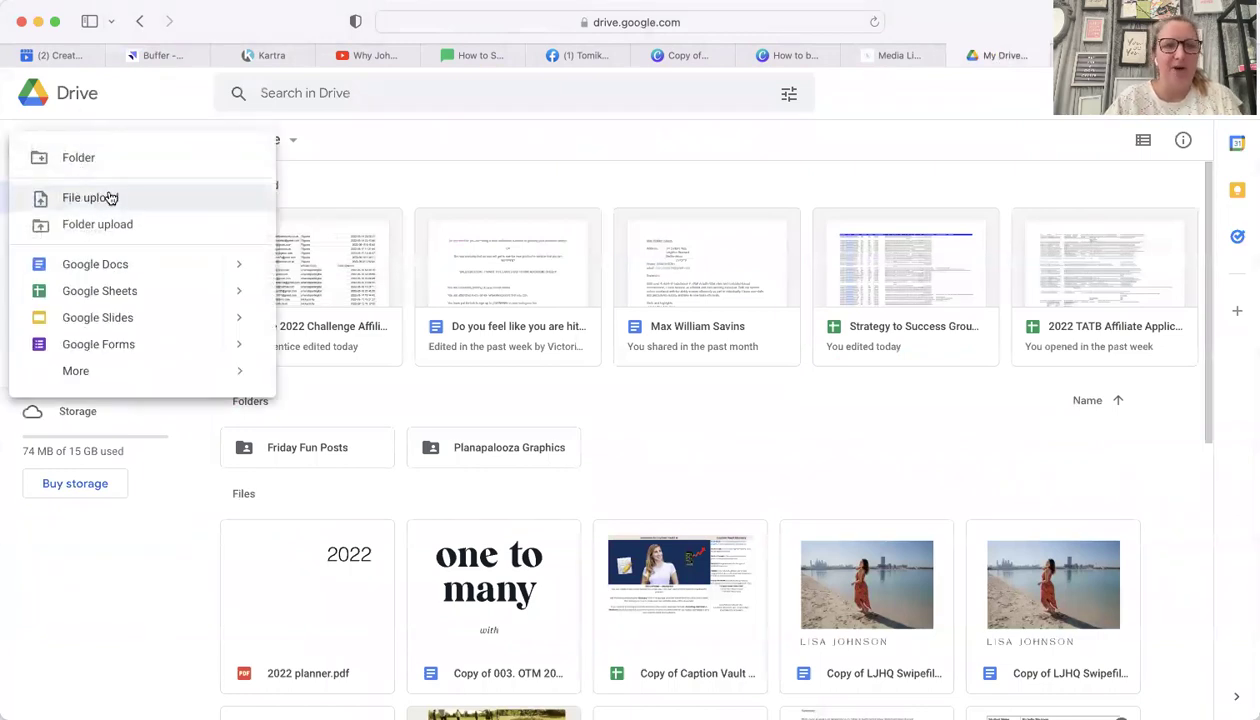
{"action": "left_click", "coordinate": [110, 198]}
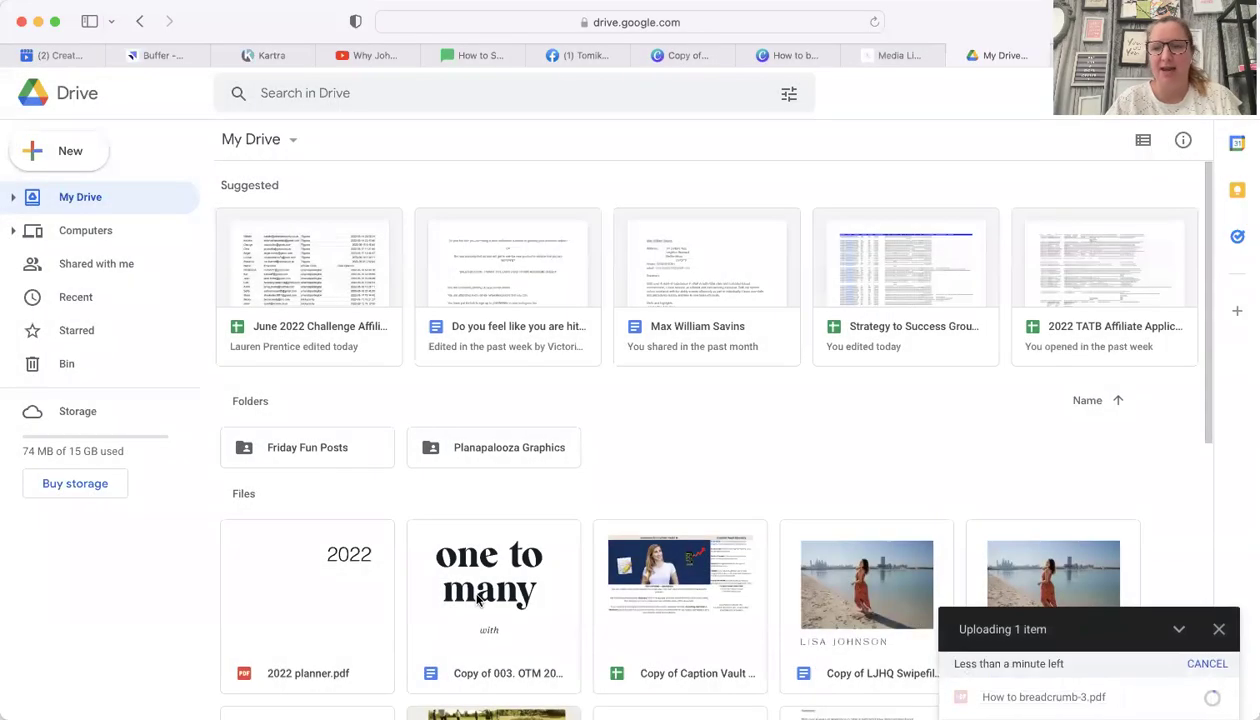
Open 2022 planner.pdf in Drive, bring up its sharing settings and copy its link
{"action": "left_click", "coordinate": [296, 613]}
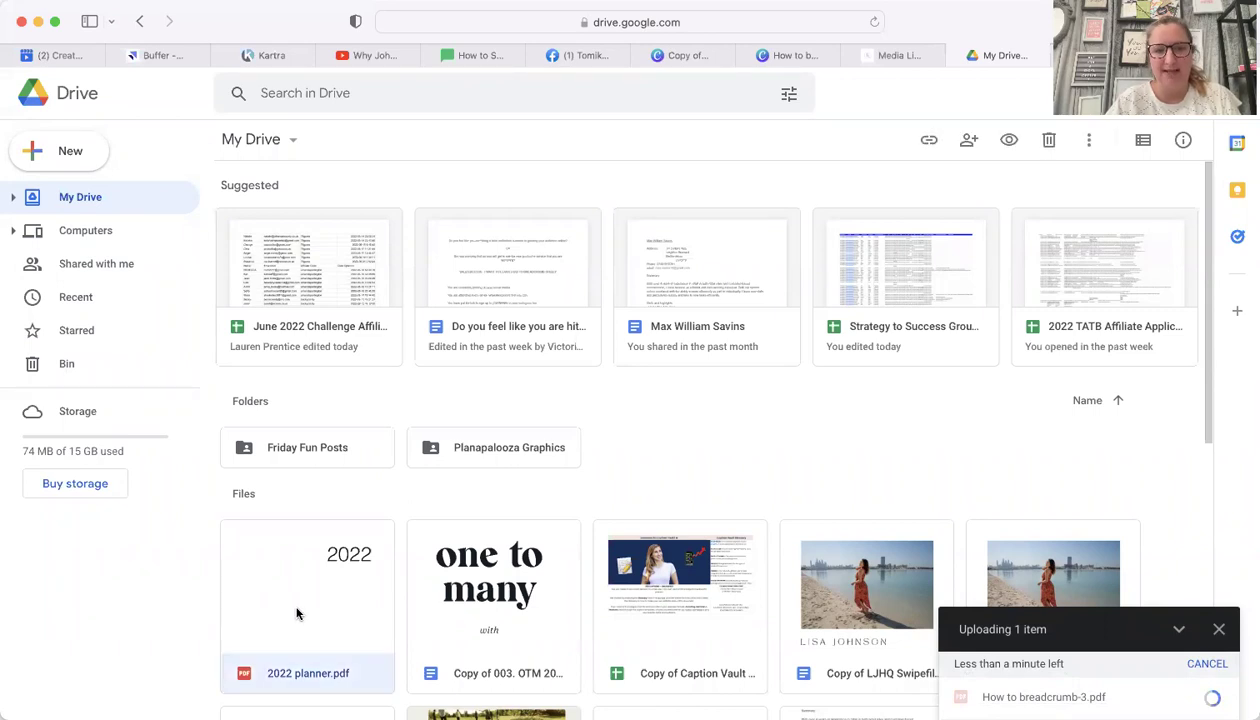
{"action": "double_click", "coordinate": [313, 676]}
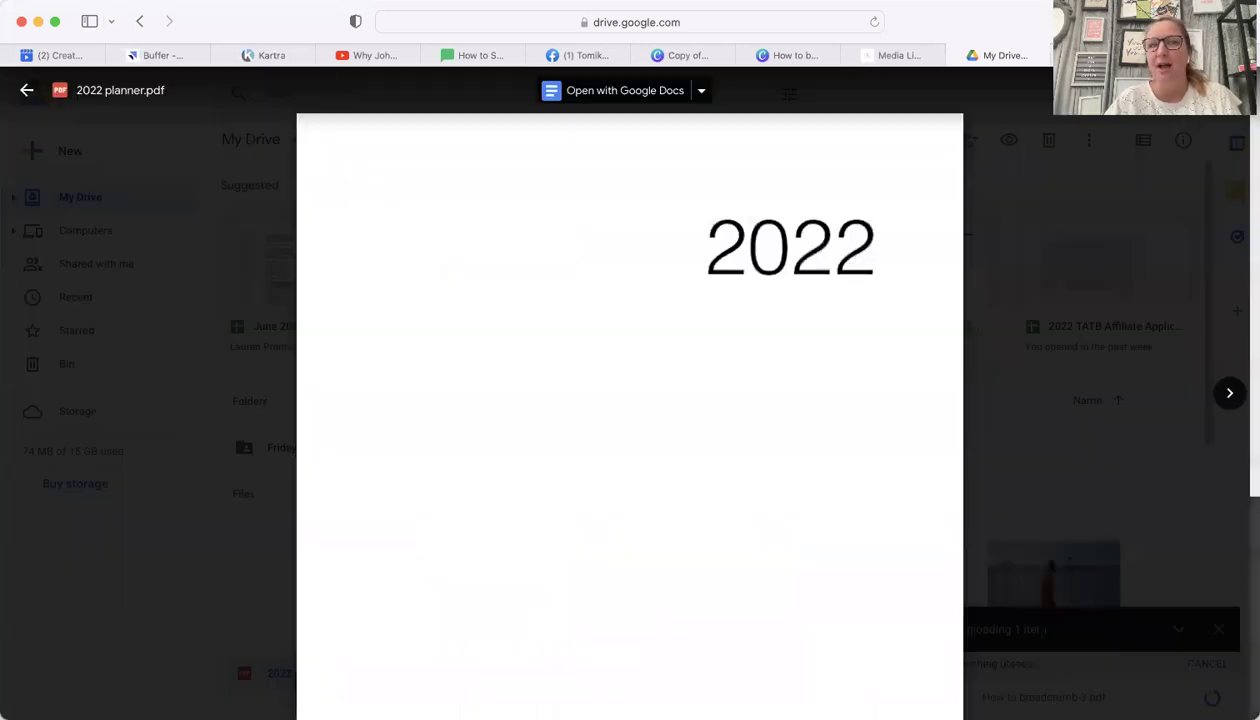
{"action": "left_click", "coordinate": [1230, 90]}
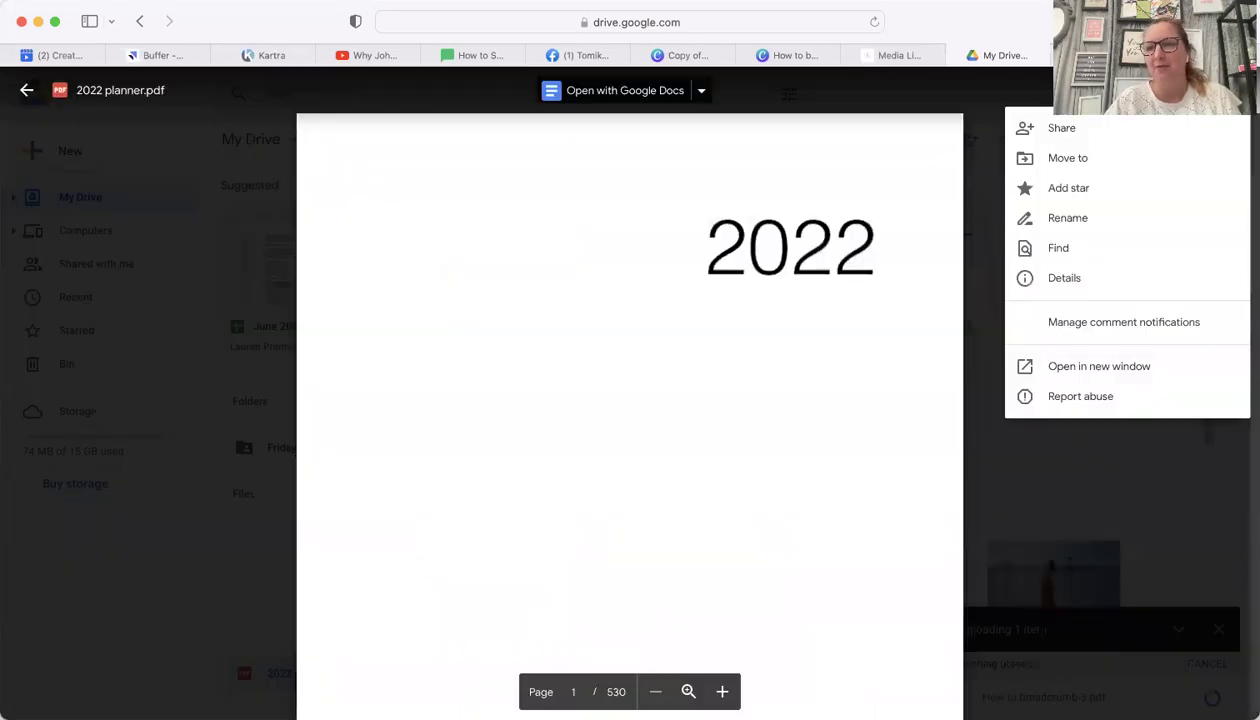
{"action": "left_click", "coordinate": [1062, 128]}
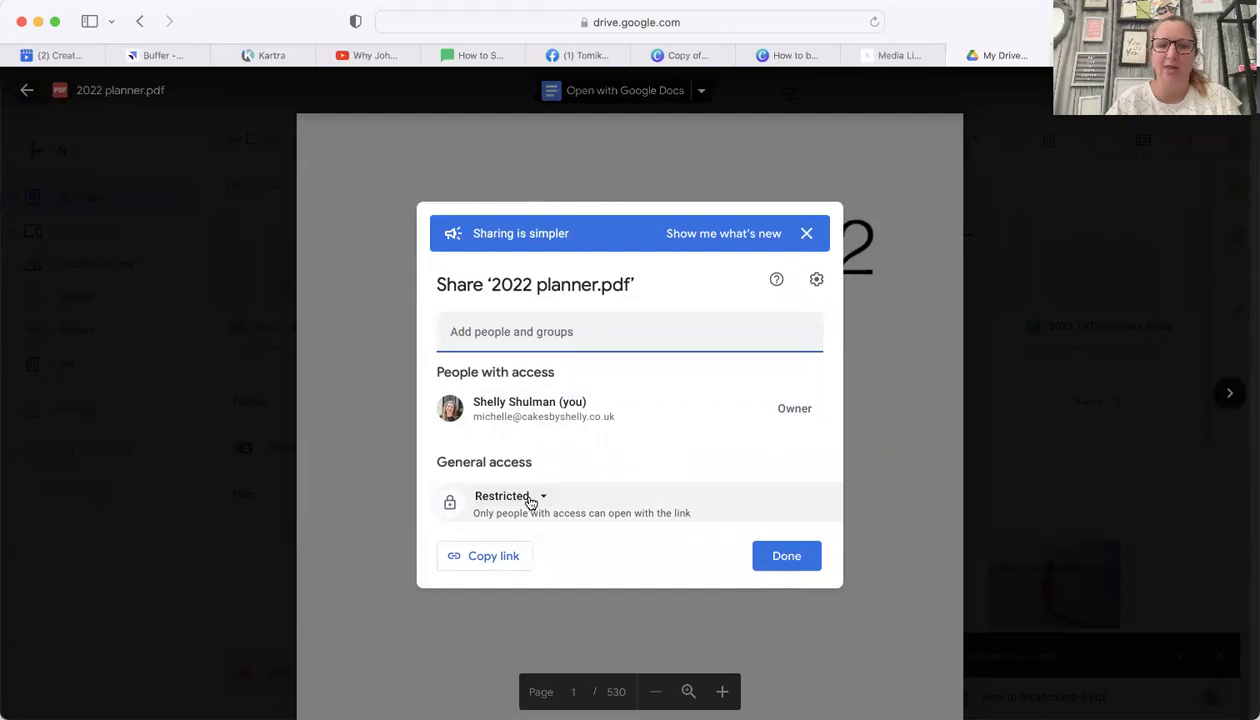
{"action": "left_click", "coordinate": [484, 556]}
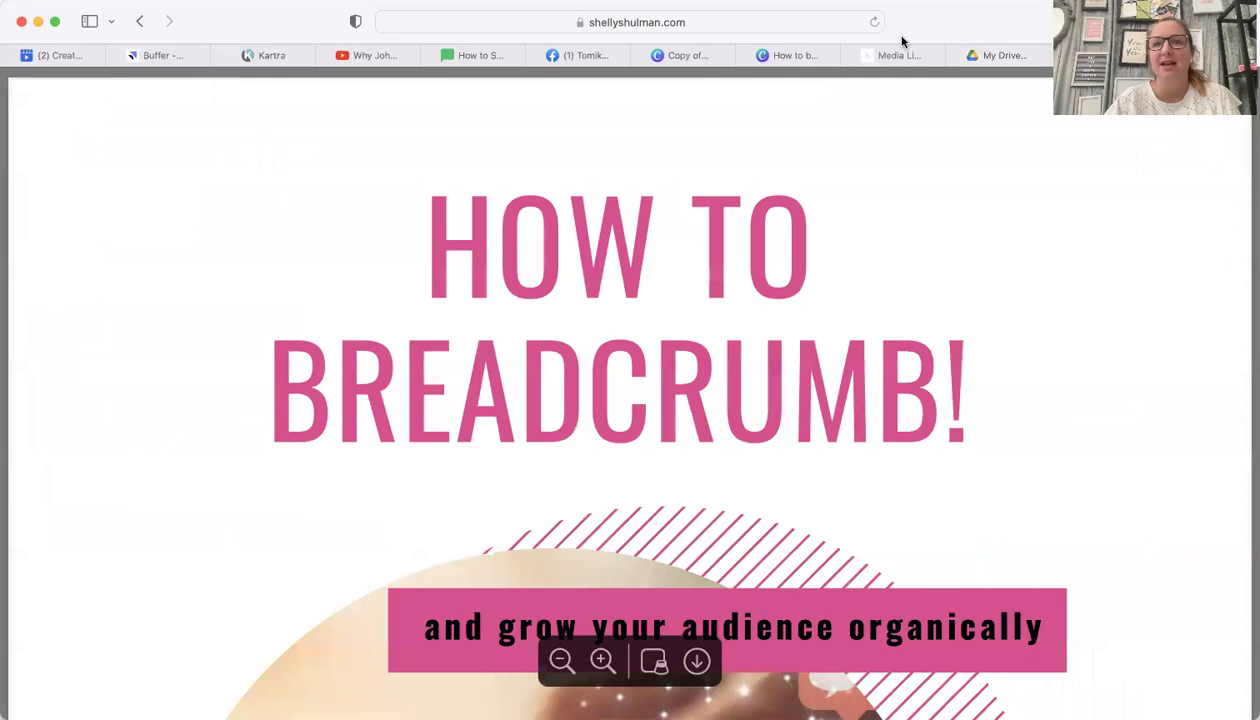
Load the copied Drive link in the browser to check the shared planner PDF
{"action": "left_click", "coordinate": [790, 22]}
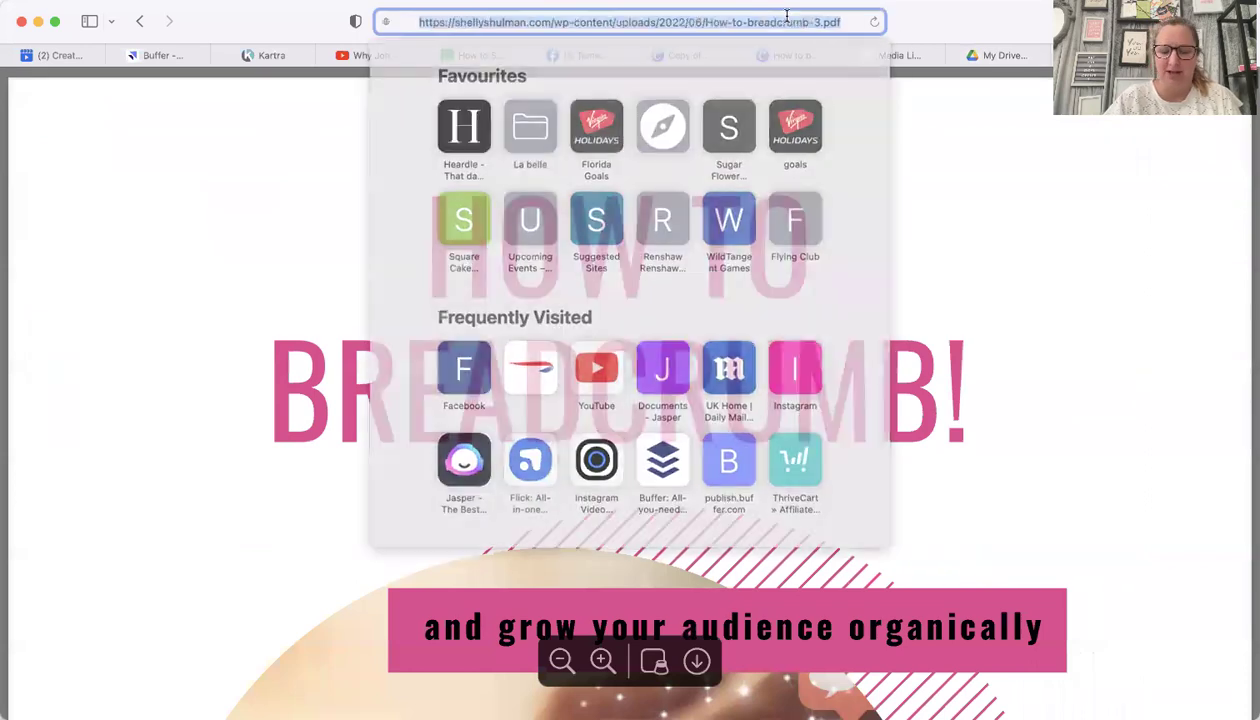
{"action": "key", "text": "super+v"}
{"action": "key", "text": "Return"}
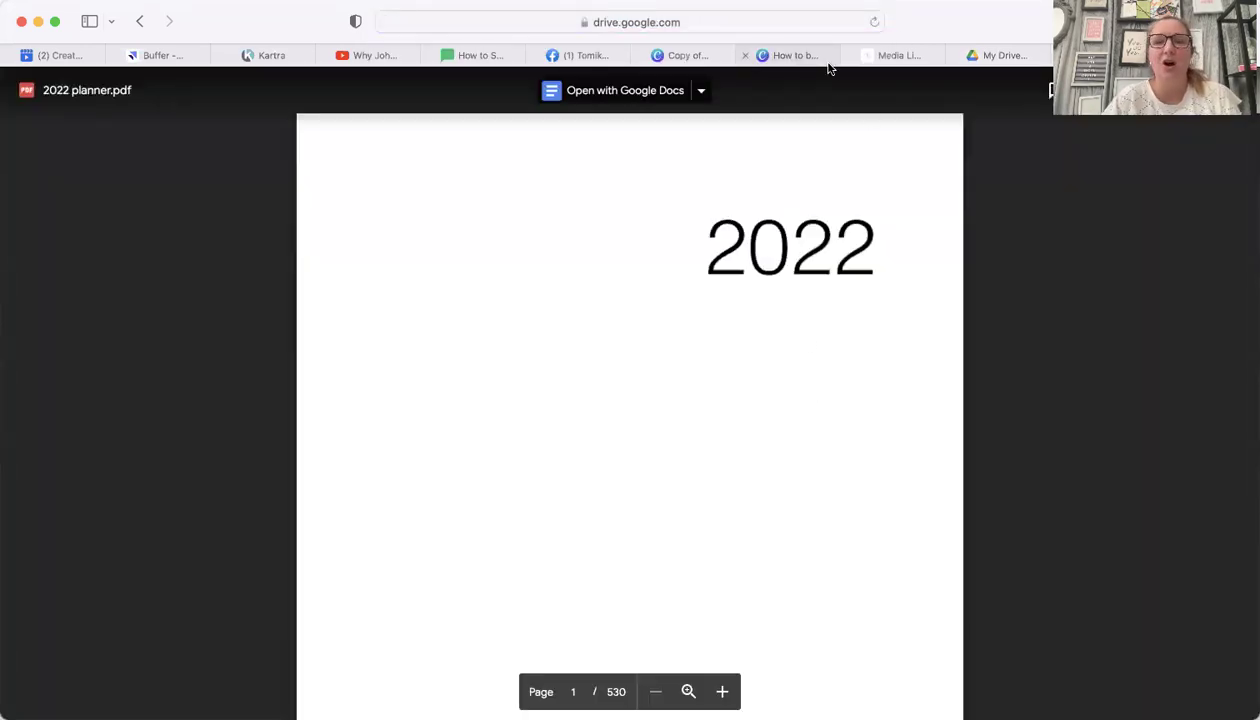
Switch back to MailerLite and select the word "here" in the free-guide sentence
{"action": "left_click", "coordinate": [1140, 55]}
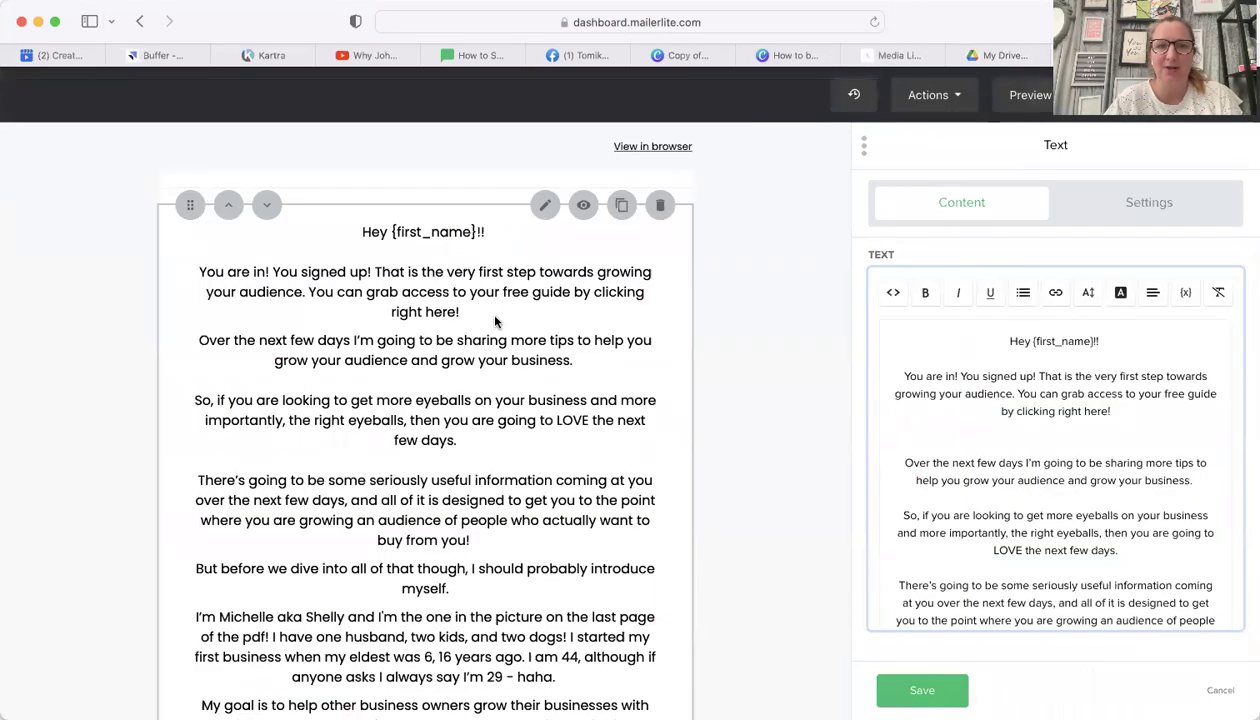
{"action": "left_click_drag", "start_coordinate": [1107, 416], "coordinate": [1075, 415]}
{"action": "left_click", "coordinate": [1085, 418]}
{"action": "double_click", "coordinate": [1085, 418]}
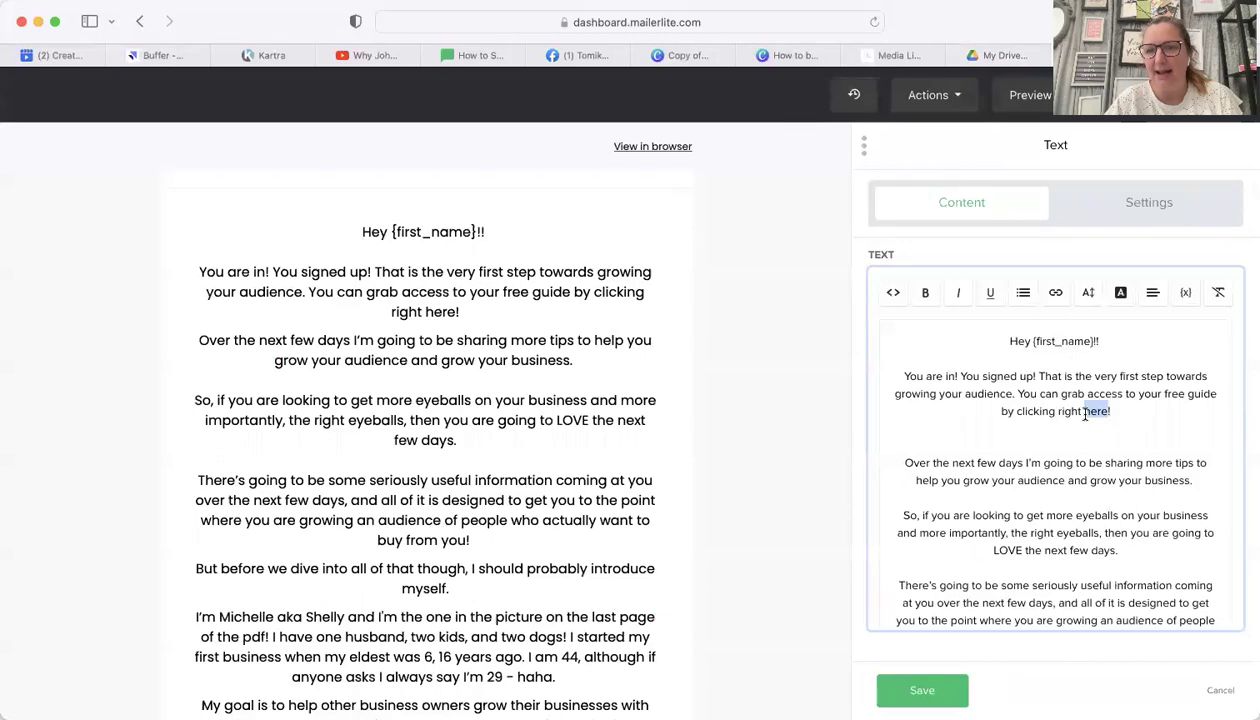